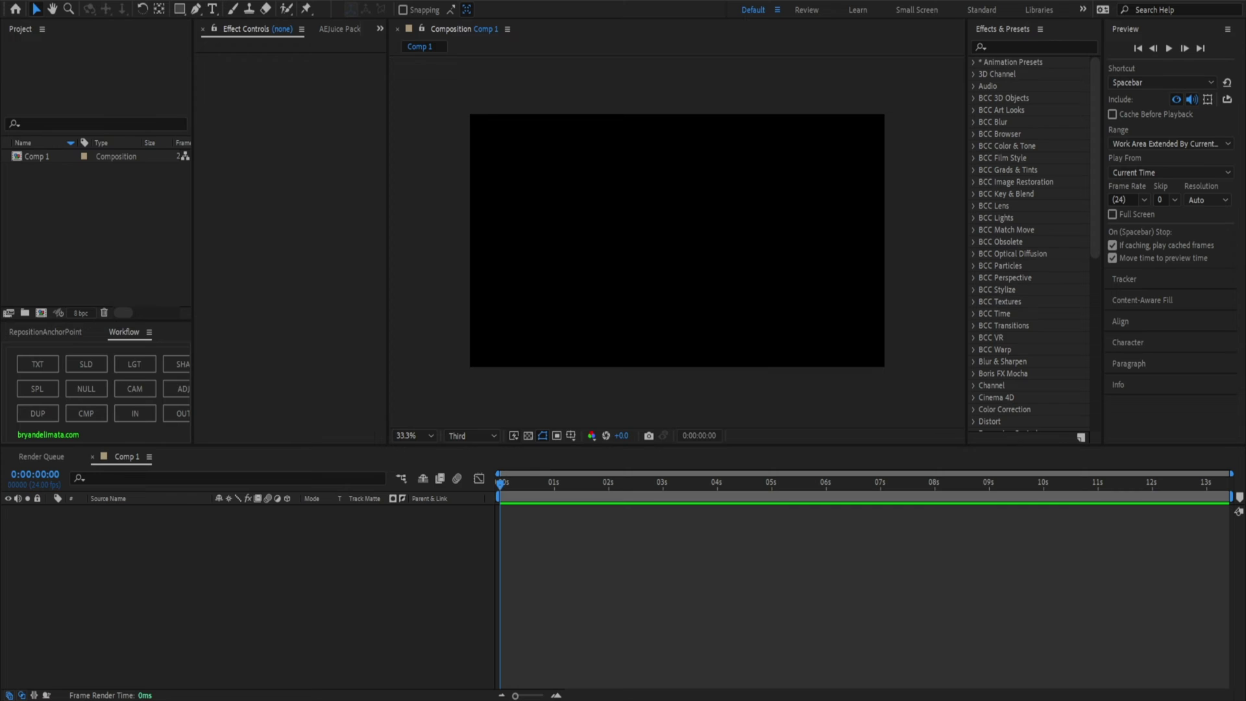
Import the Supreme and Chrome Hearts logo PNGs and place Chrome-Hearts-Logo.png as a layer in Comp 1
drag(123, 237, 111, 259)
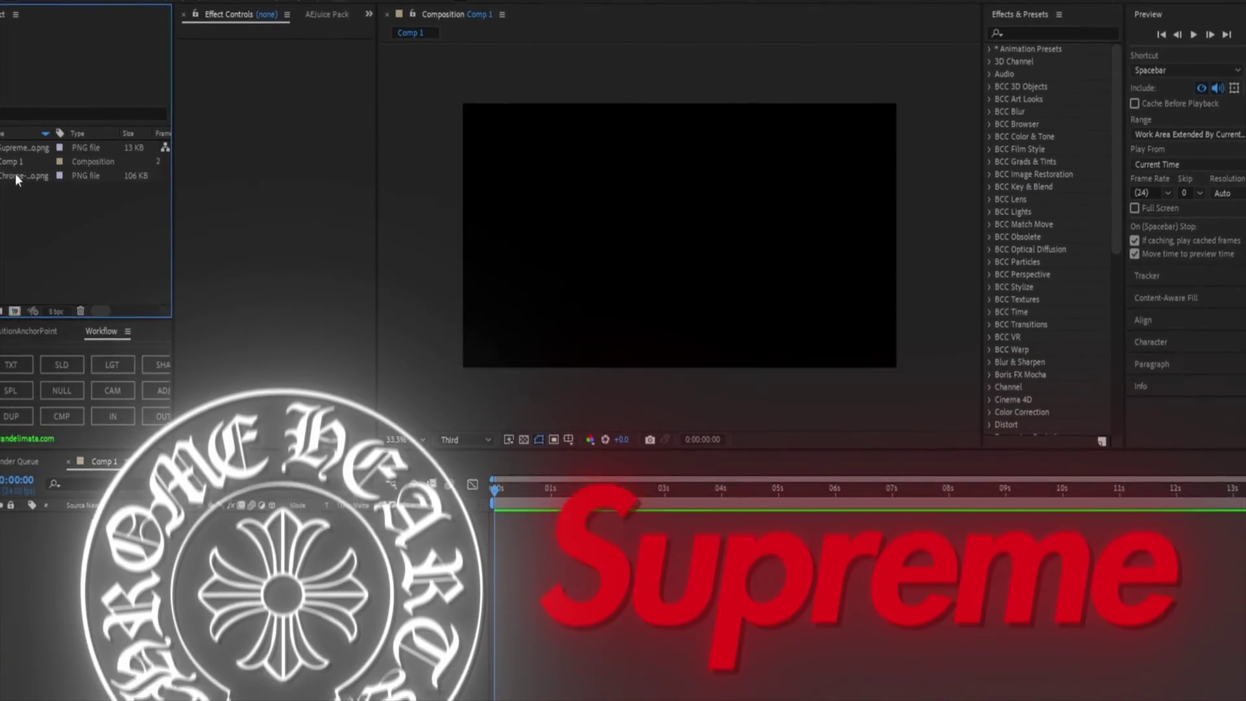
drag(14, 173, 682, 231)
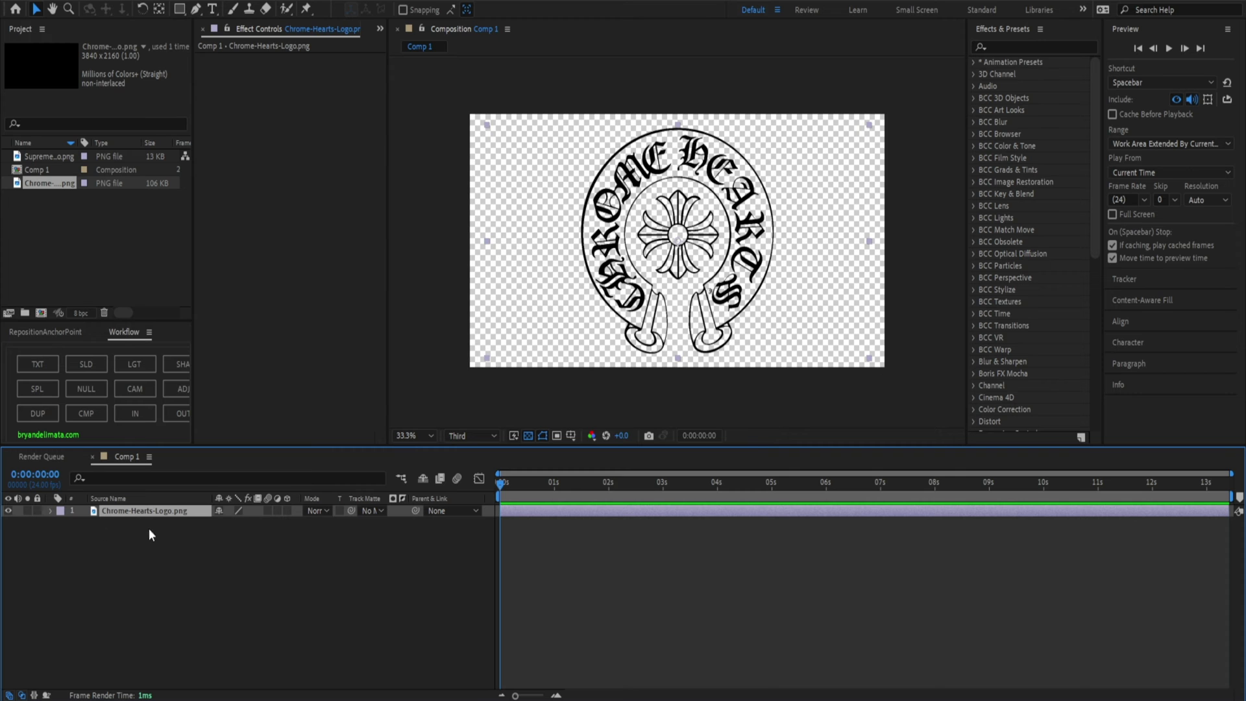
click(522, 555)
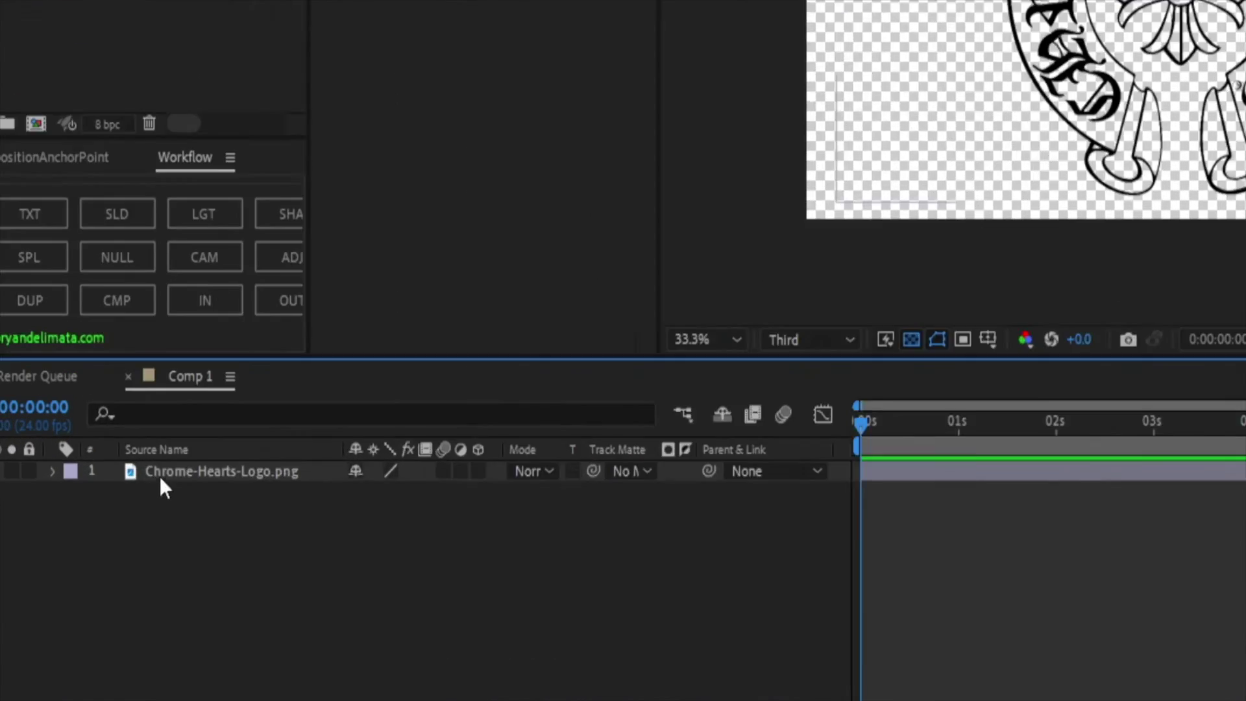
click(113, 517)
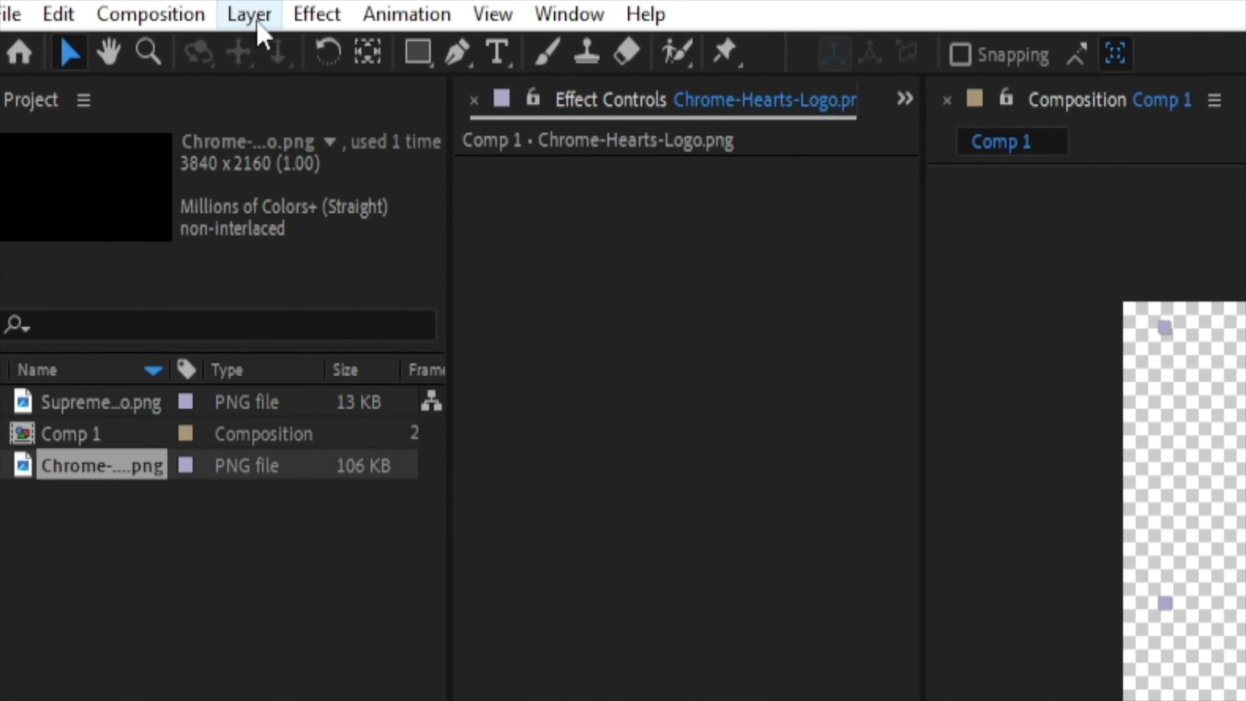
click(257, 26)
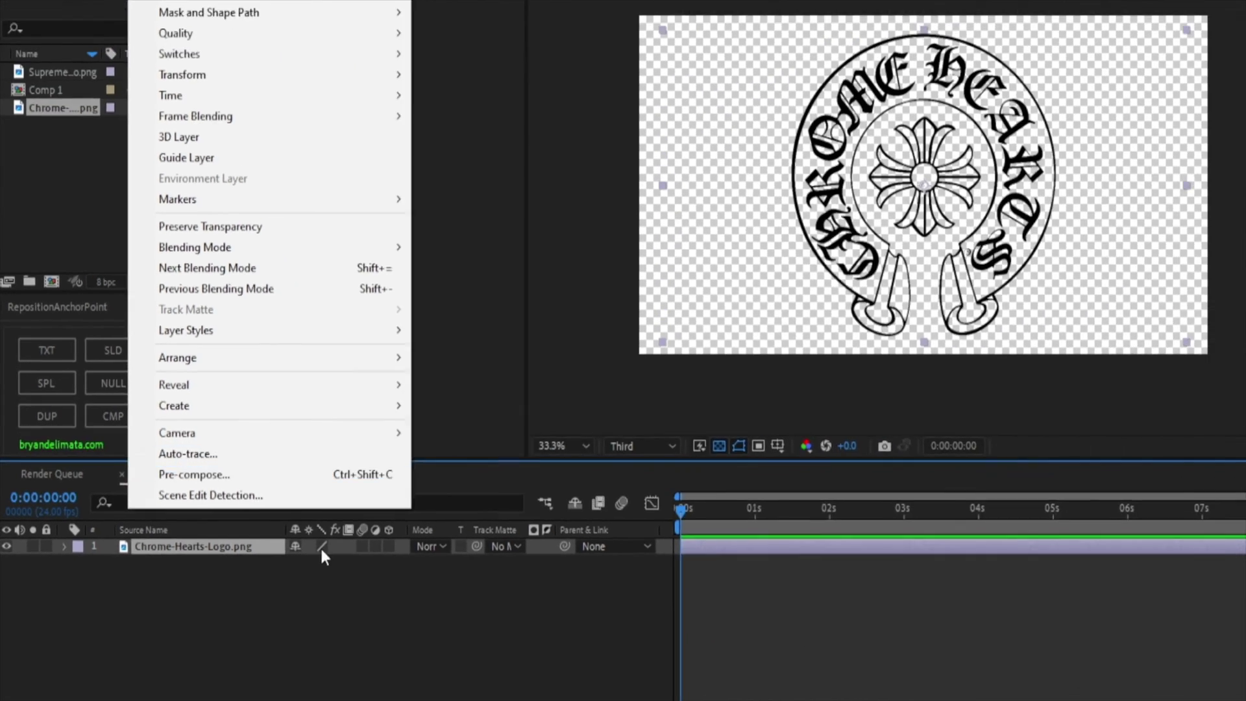
click(585, 682)
click(609, 516)
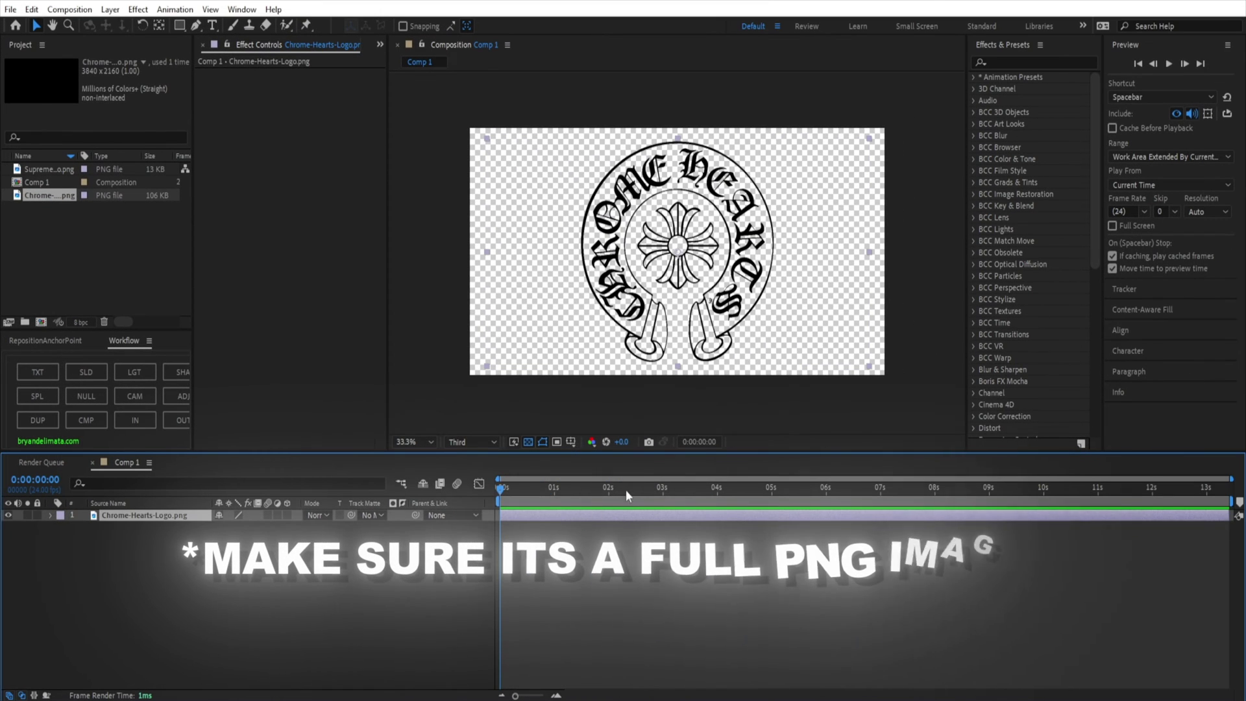
Inspect the Chrome Hearts logo up close for a clean transparent background and fit the composition back in the viewer
scroll(633, 312, up, 3)
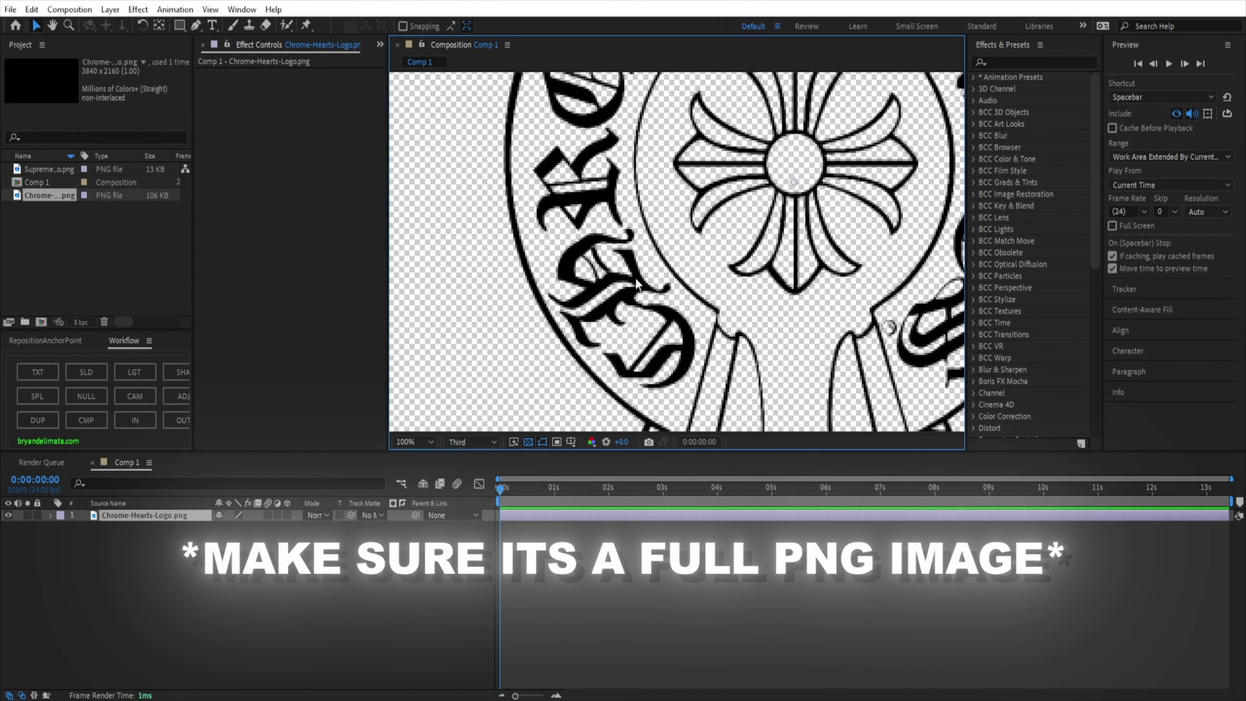
drag(639, 310, 885, 511)
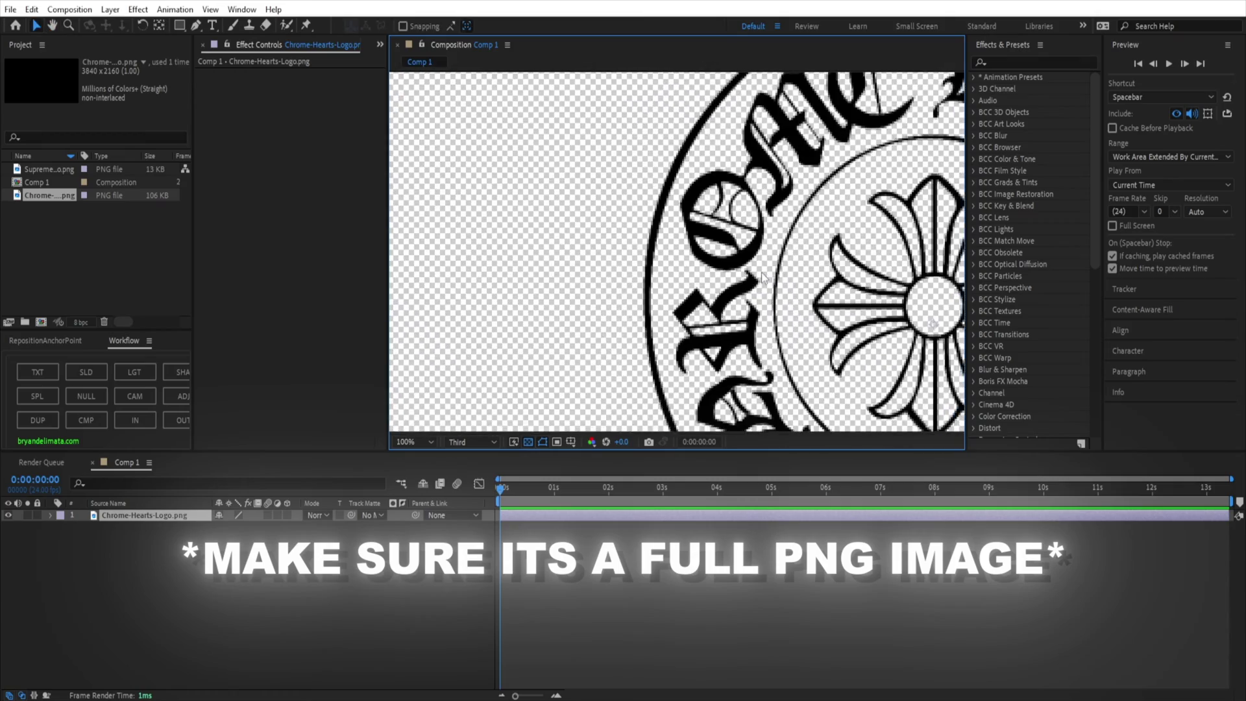
scroll(643, 324, up, 1)
scroll(541, 260, down, 6)
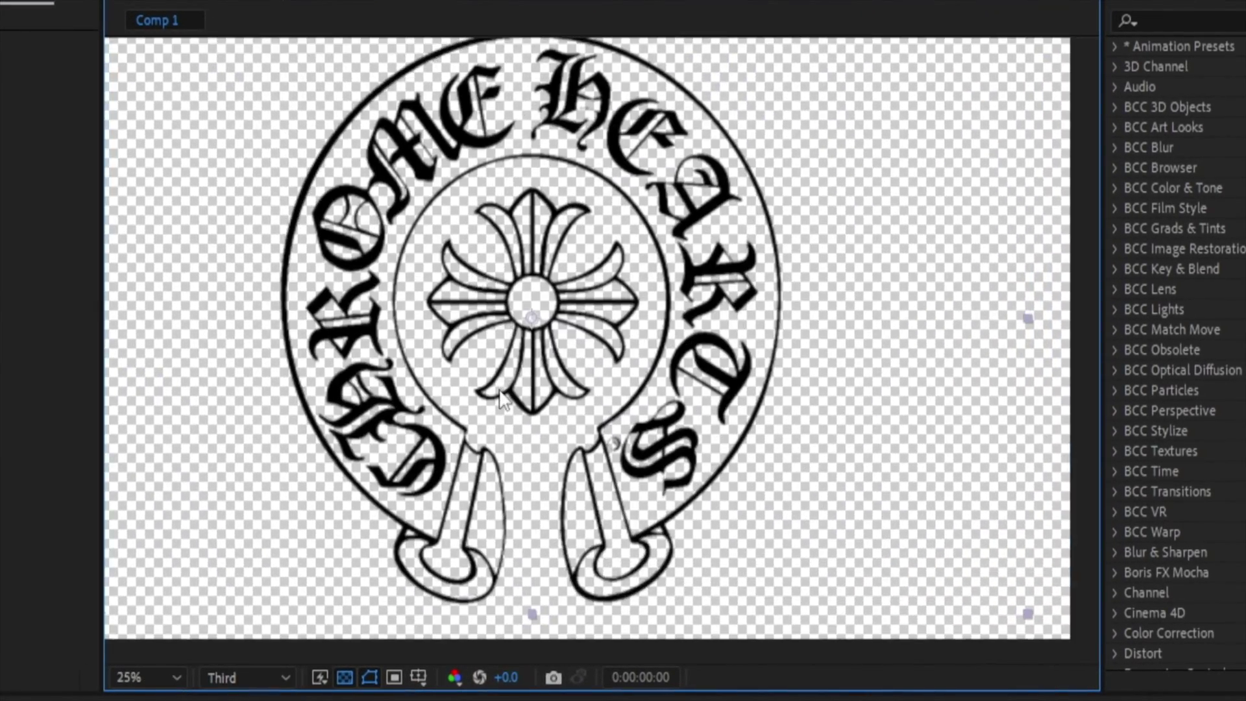
drag(499, 390, 579, 410)
scroll(571, 374, up, 1)
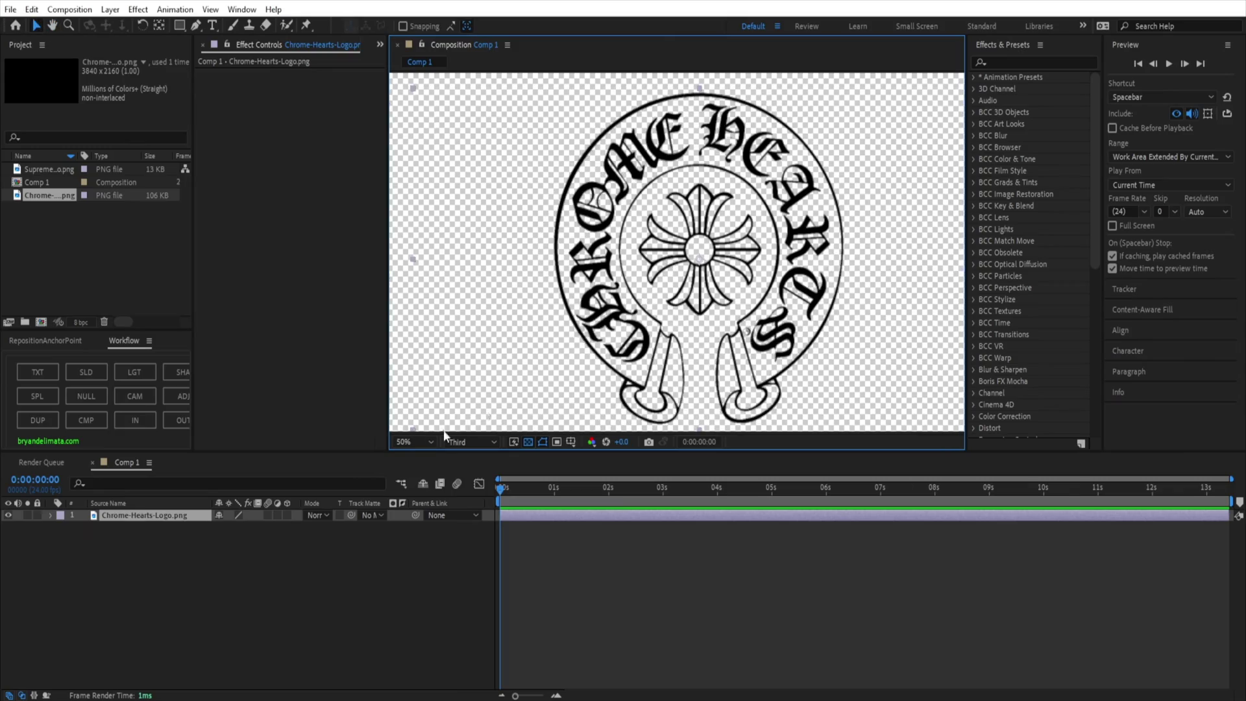
click(140, 678)
click(419, 458)
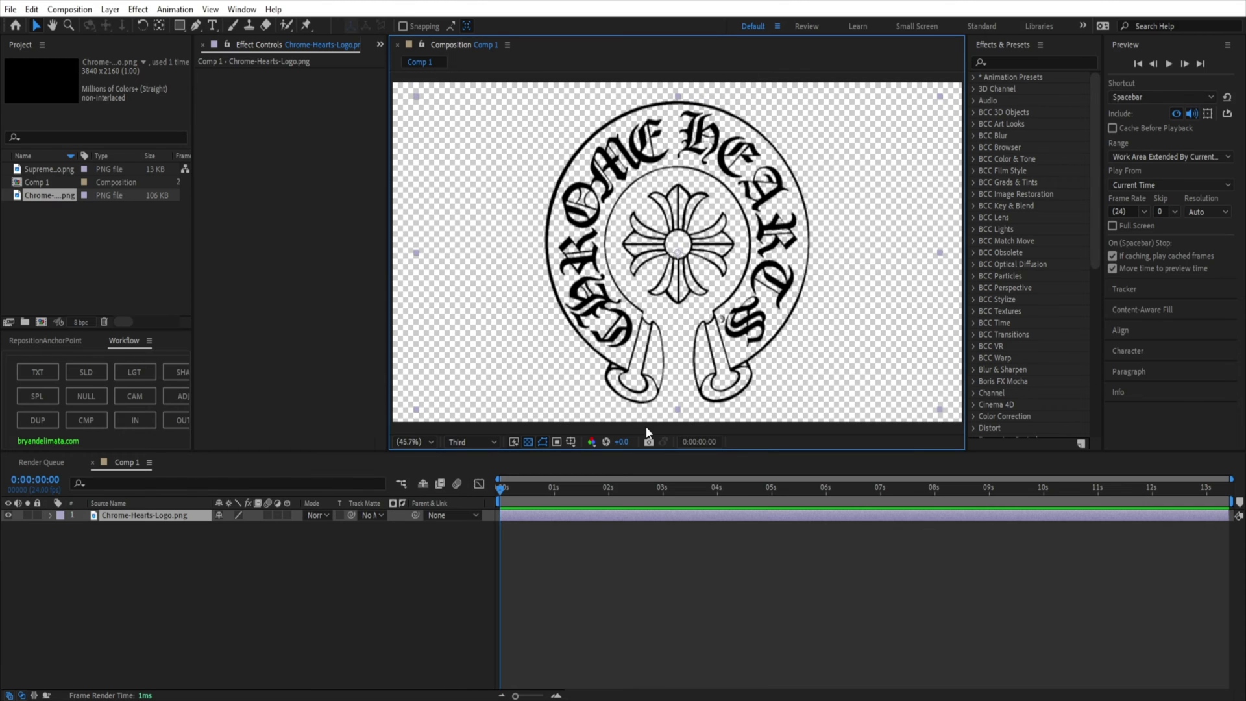
Auto-trace the Chrome-Hearts-Logo.png layer on the current frame using the Alpha channel
click(110, 10)
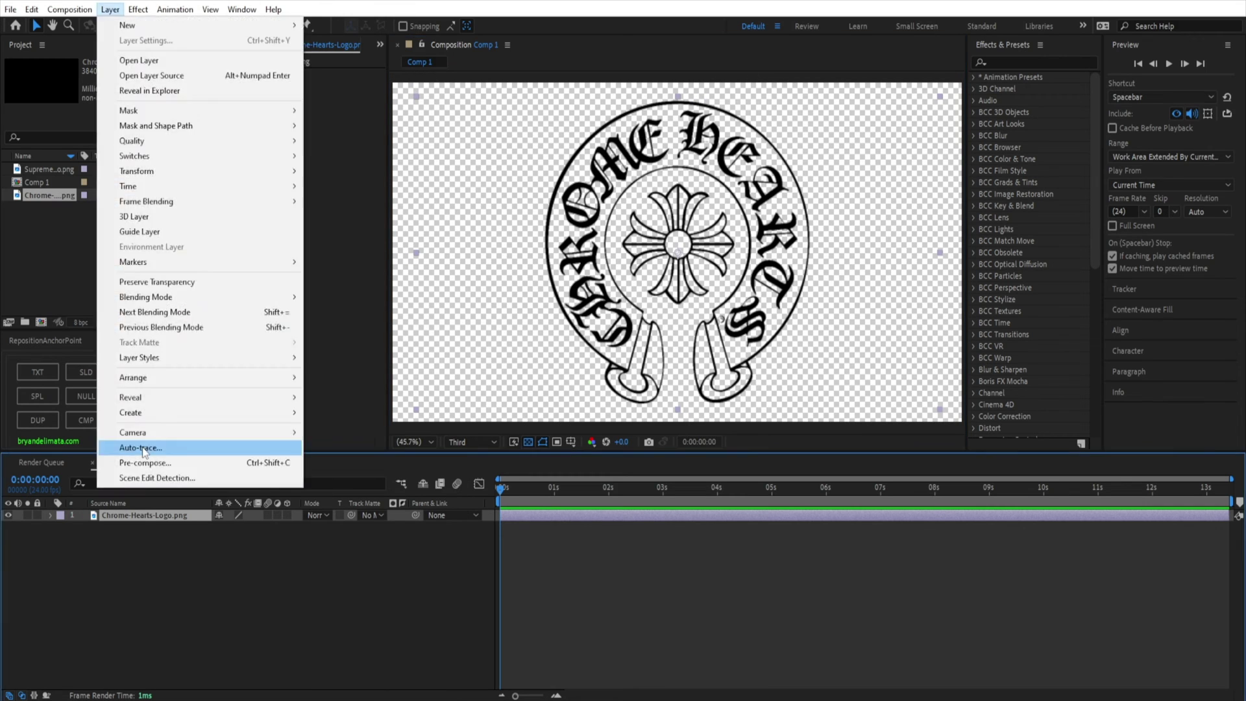
click(142, 449)
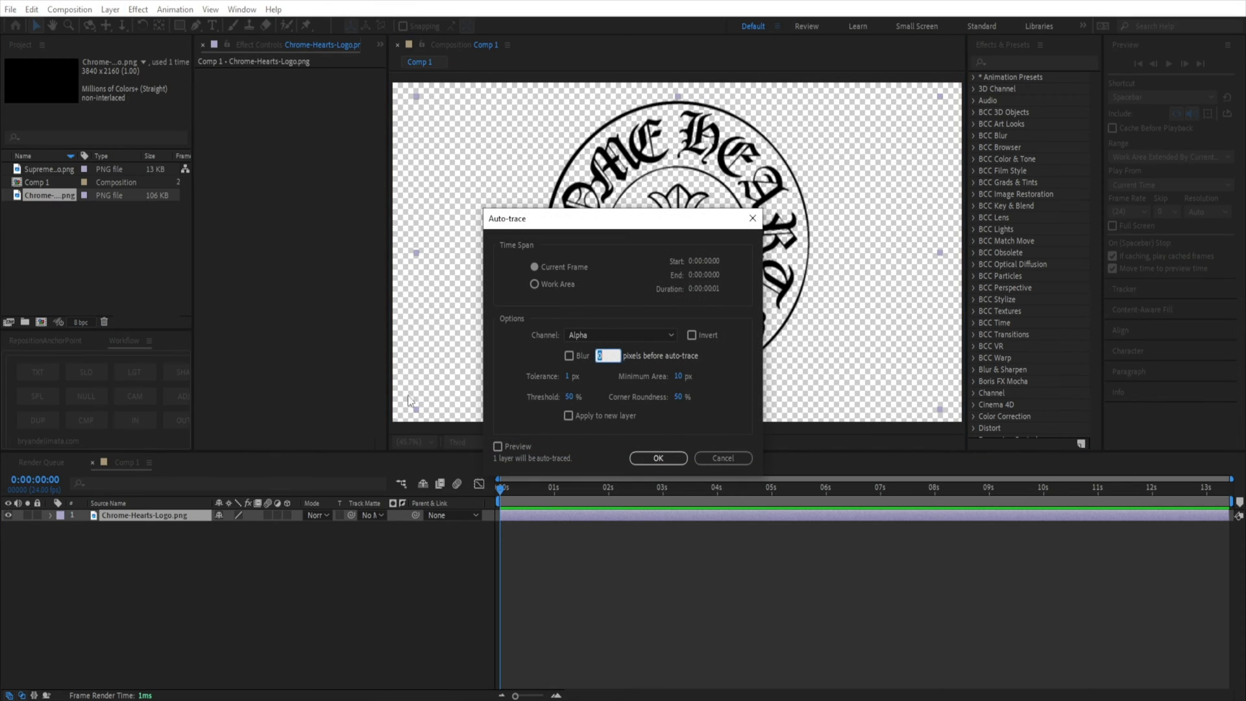
click(660, 458)
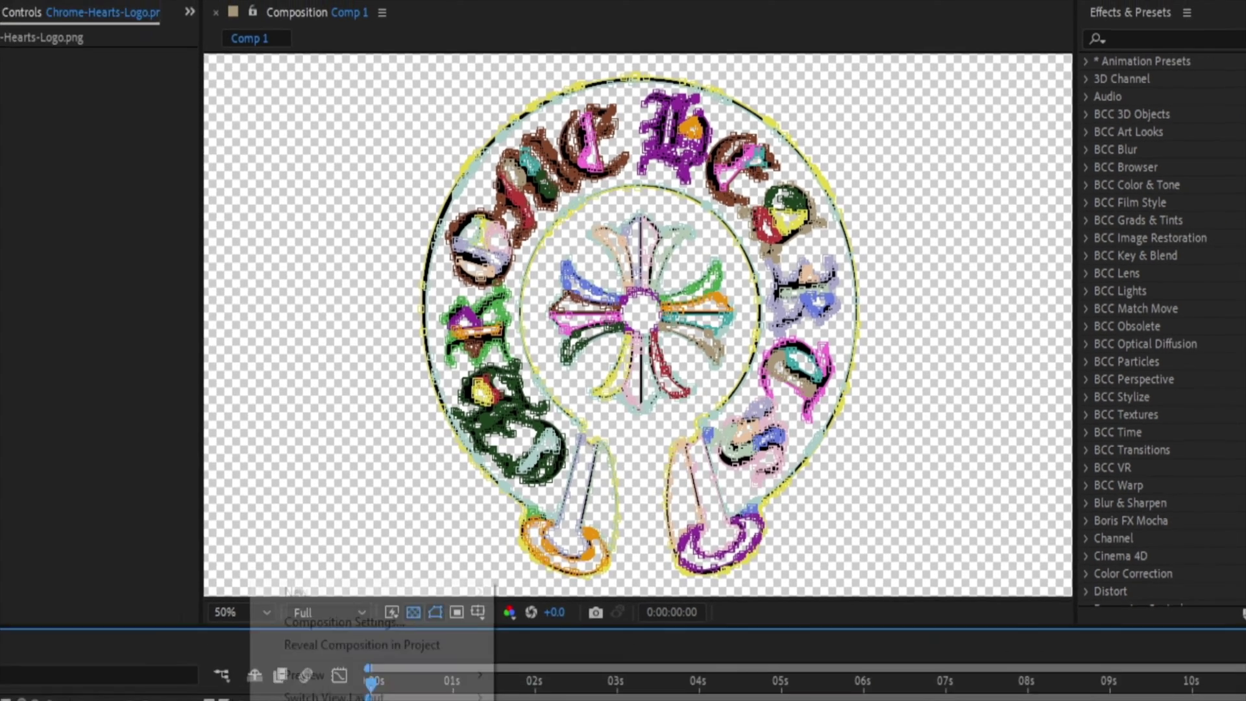
Create a dark gray solid, apply the Element effect to it, and hide the Chrome-Hearts-Logo.png layer
right_click(163, 666)
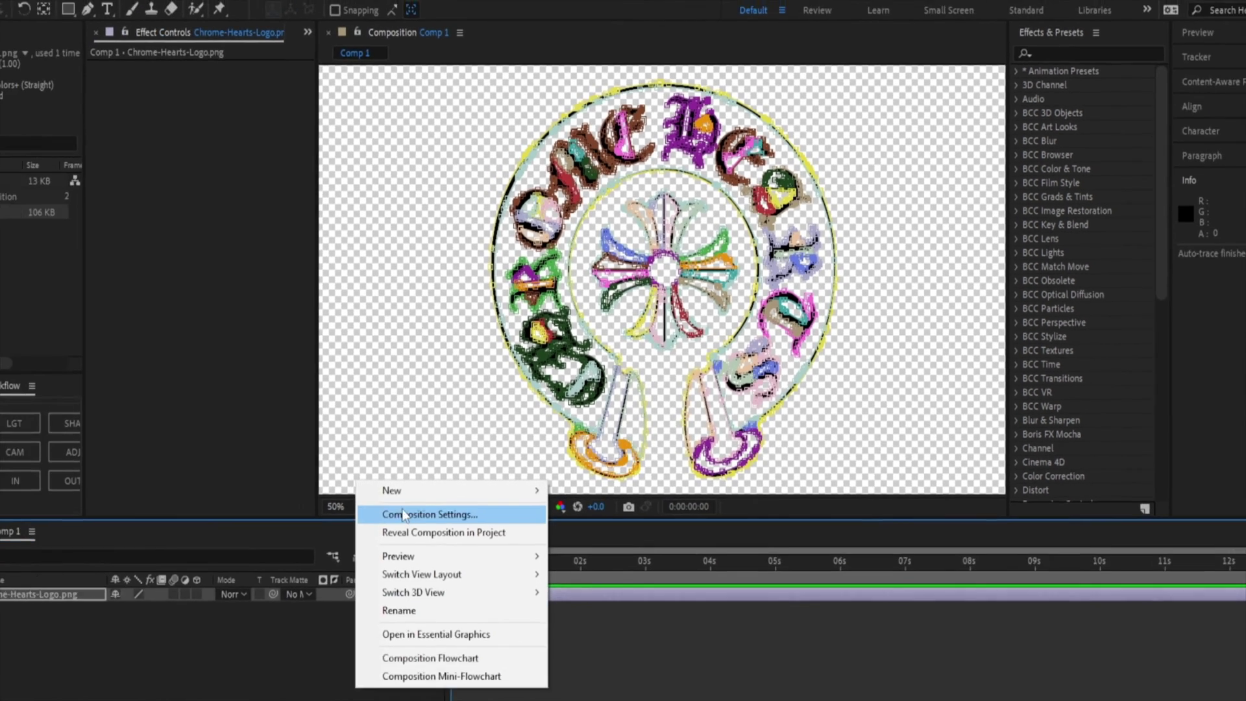
mouse_move(293, 678)
click(611, 465)
click(663, 470)
click(993, 63)
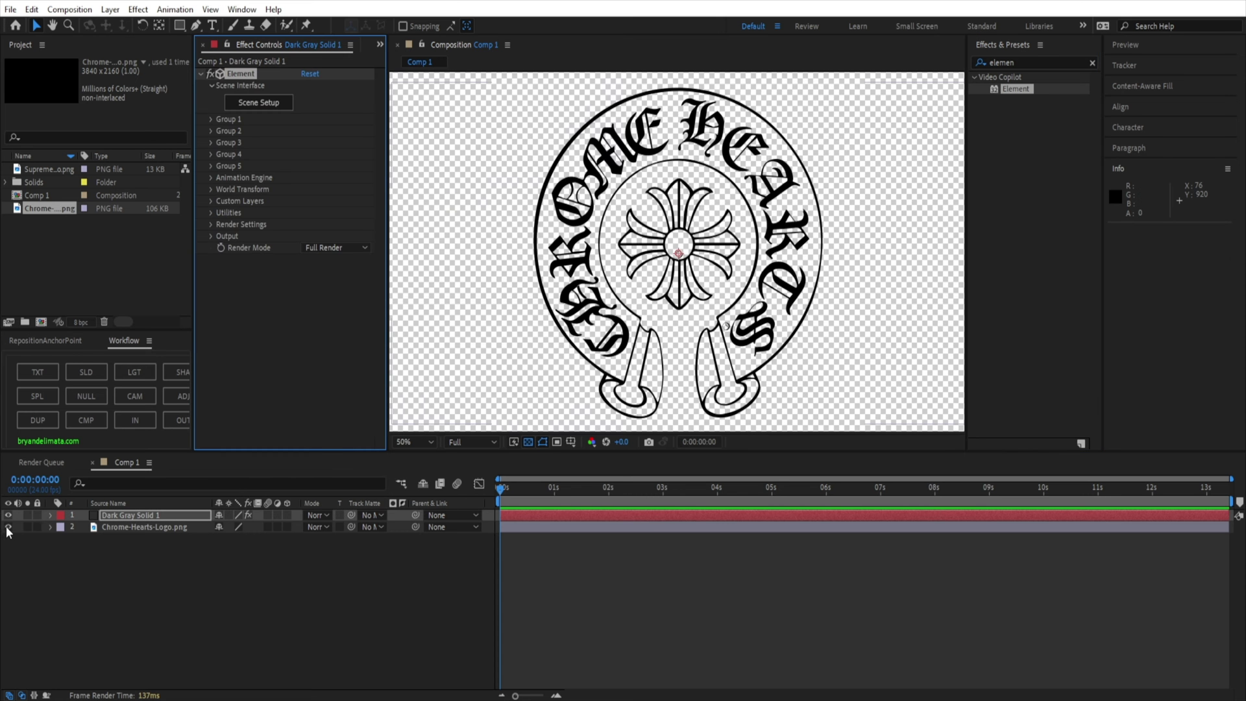
click(8, 527)
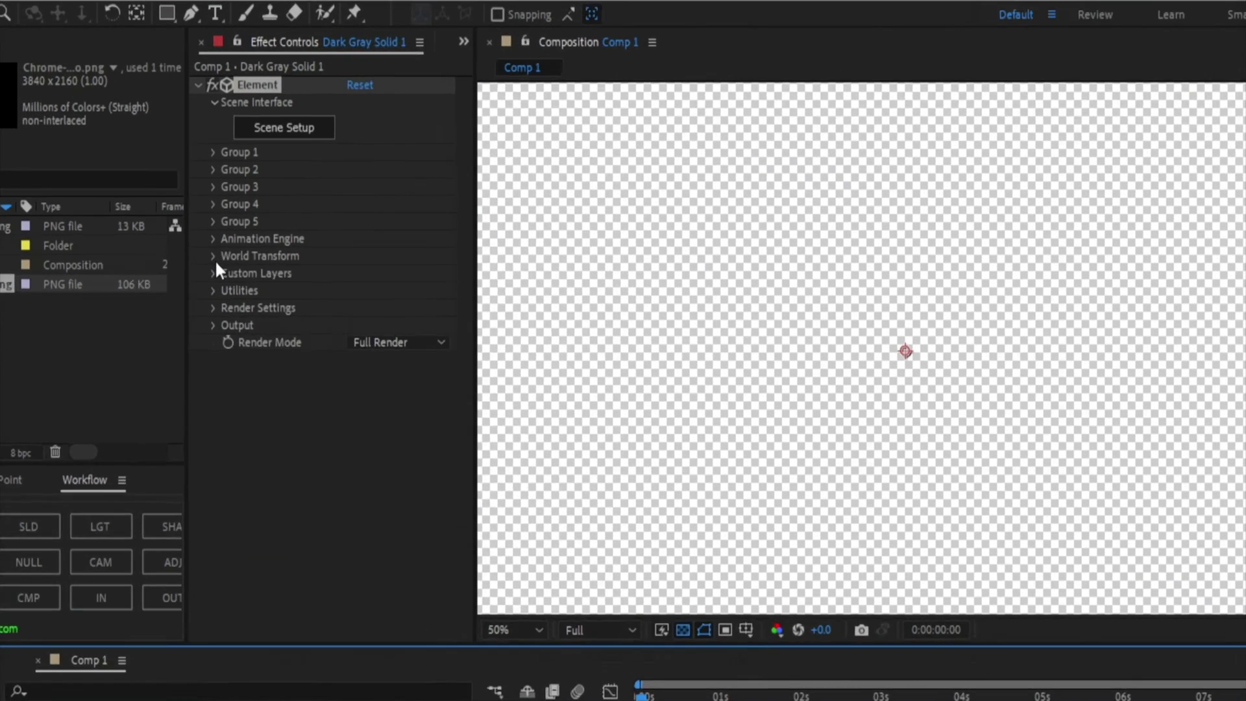
Assign the Chrome Hearts logo layer to Path Layer 1 in Element's custom text and masks settings
click(211, 201)
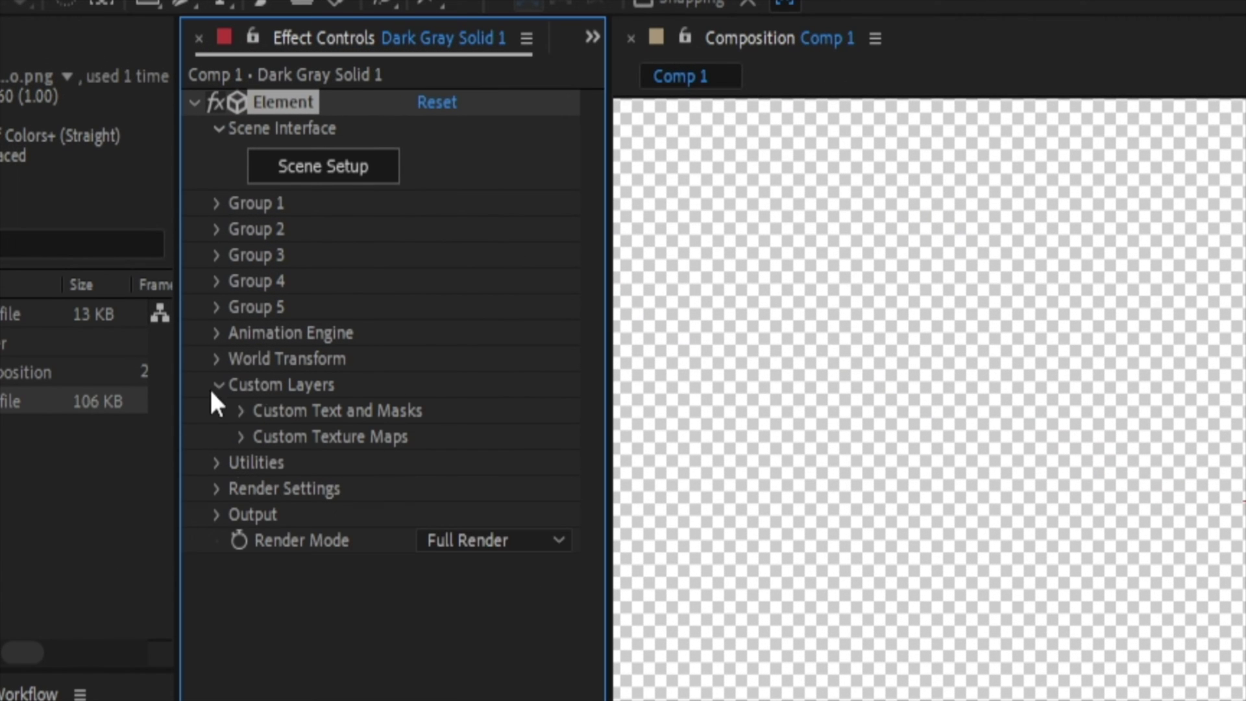
click(240, 411)
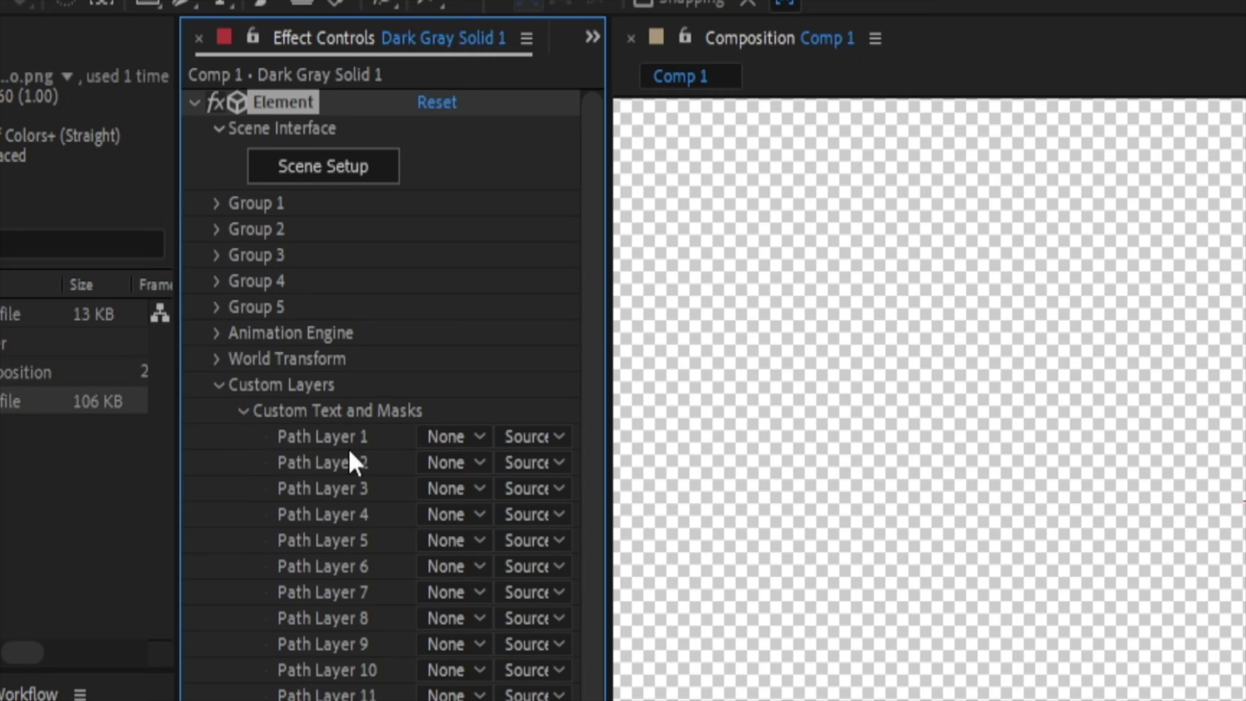
click(448, 437)
click(536, 544)
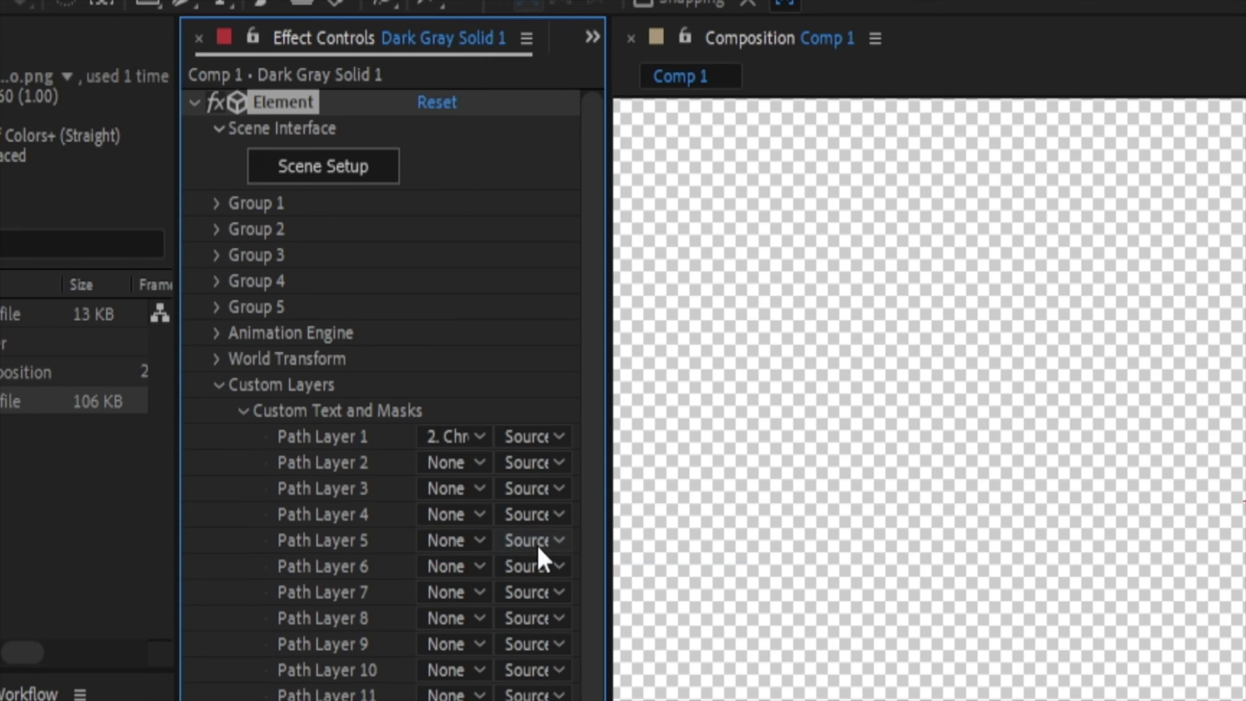
Open Element's scene setup and create an extrusion model from Custom Path 1, viewing it from several angles
click(315, 176)
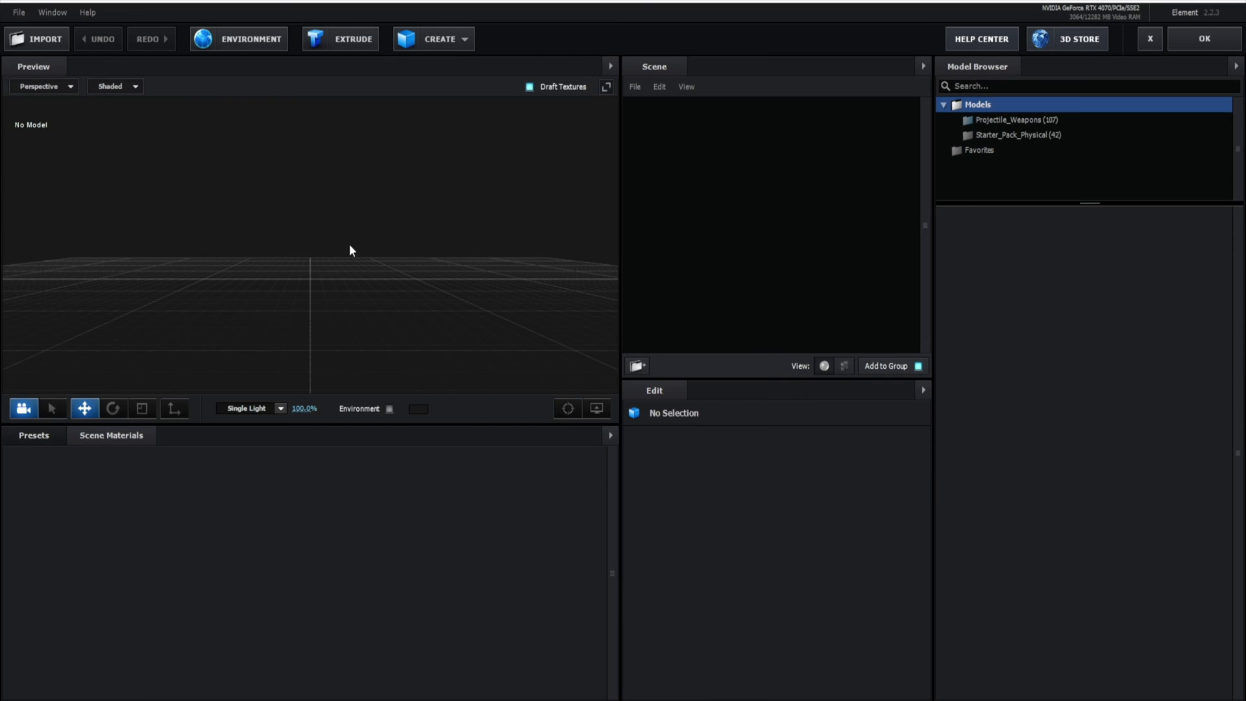
click(347, 39)
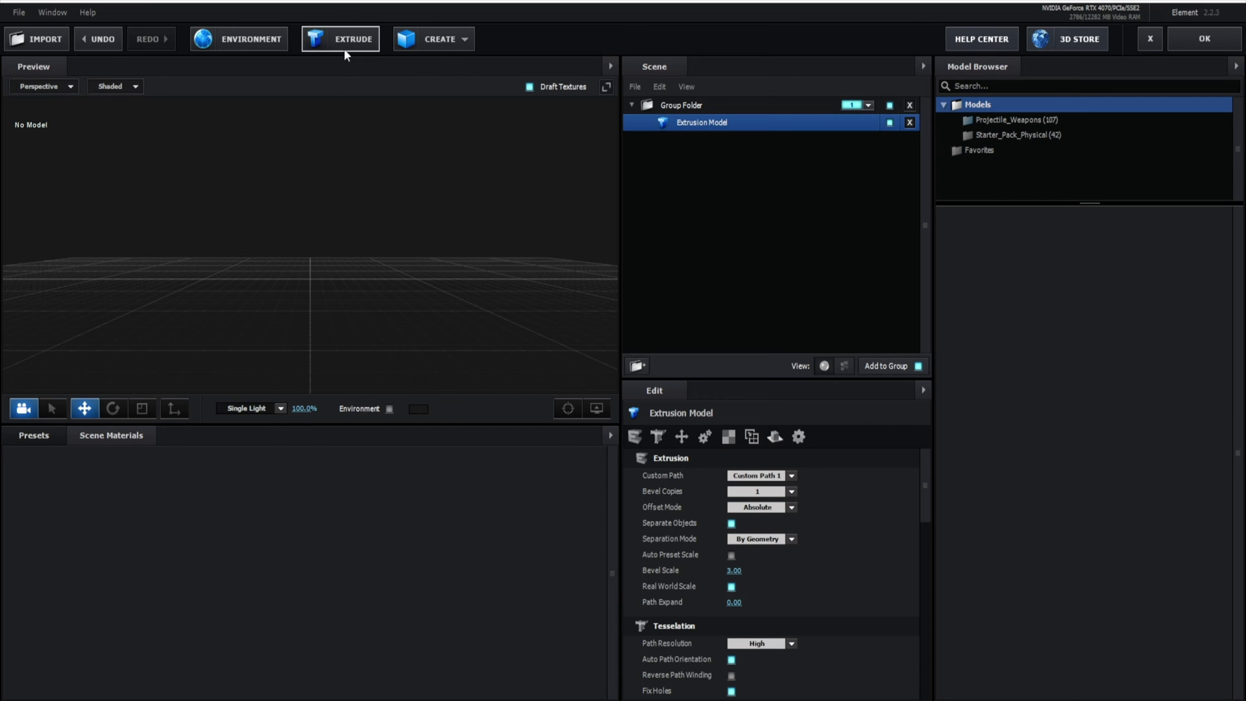
scroll(362, 247, down, 3)
drag(369, 252, 365, 283)
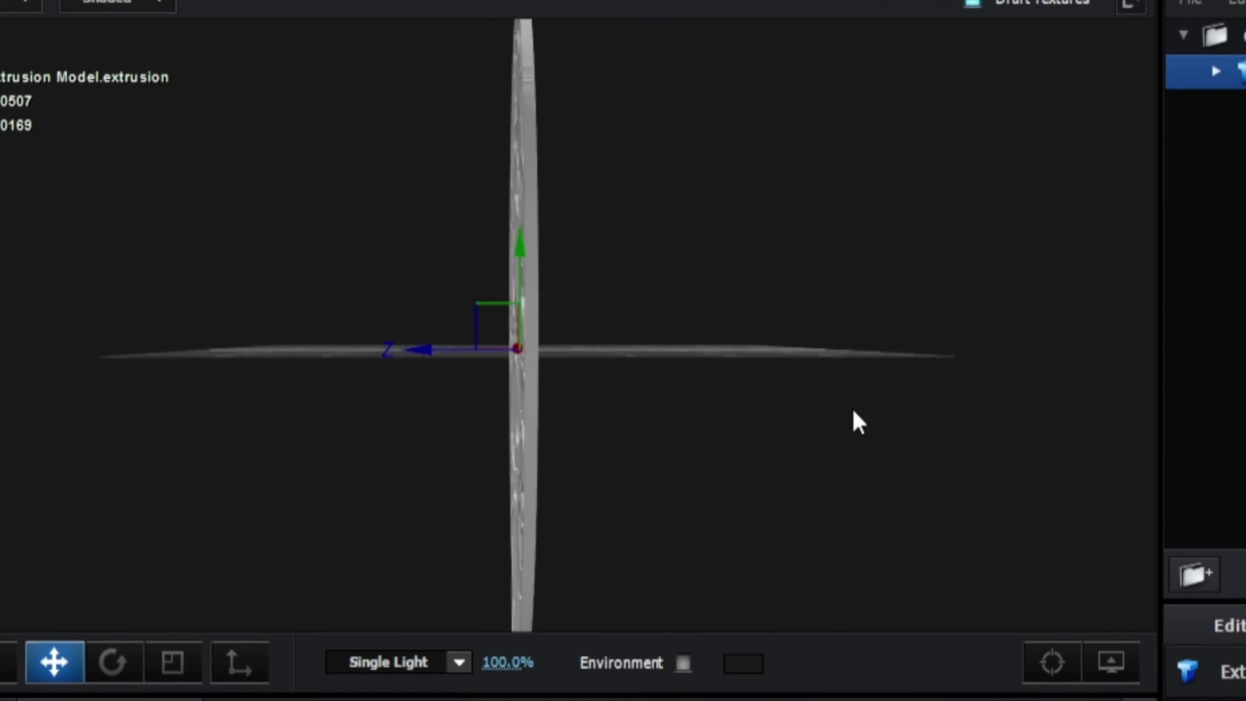
drag(641, 408, 751, 409)
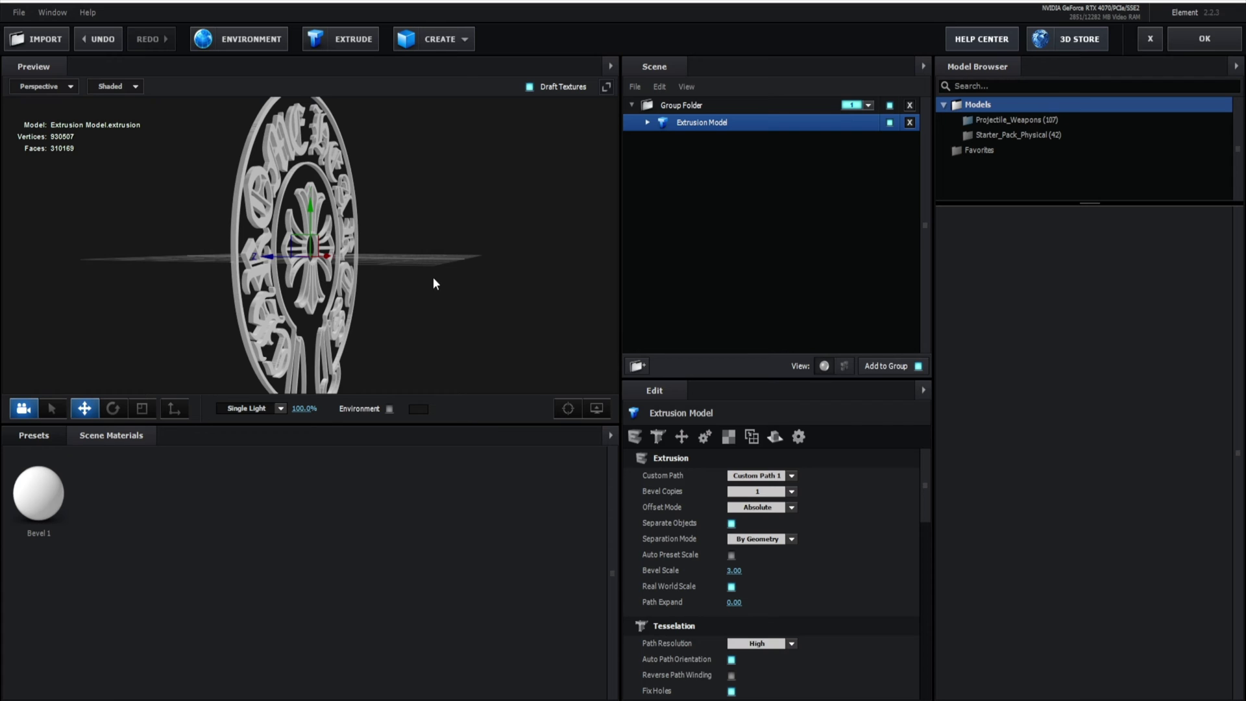
Set the extrude depth of Bevel 1 to 5.31 and apply the Chrome material from the Physical presets to the model
click(689, 141)
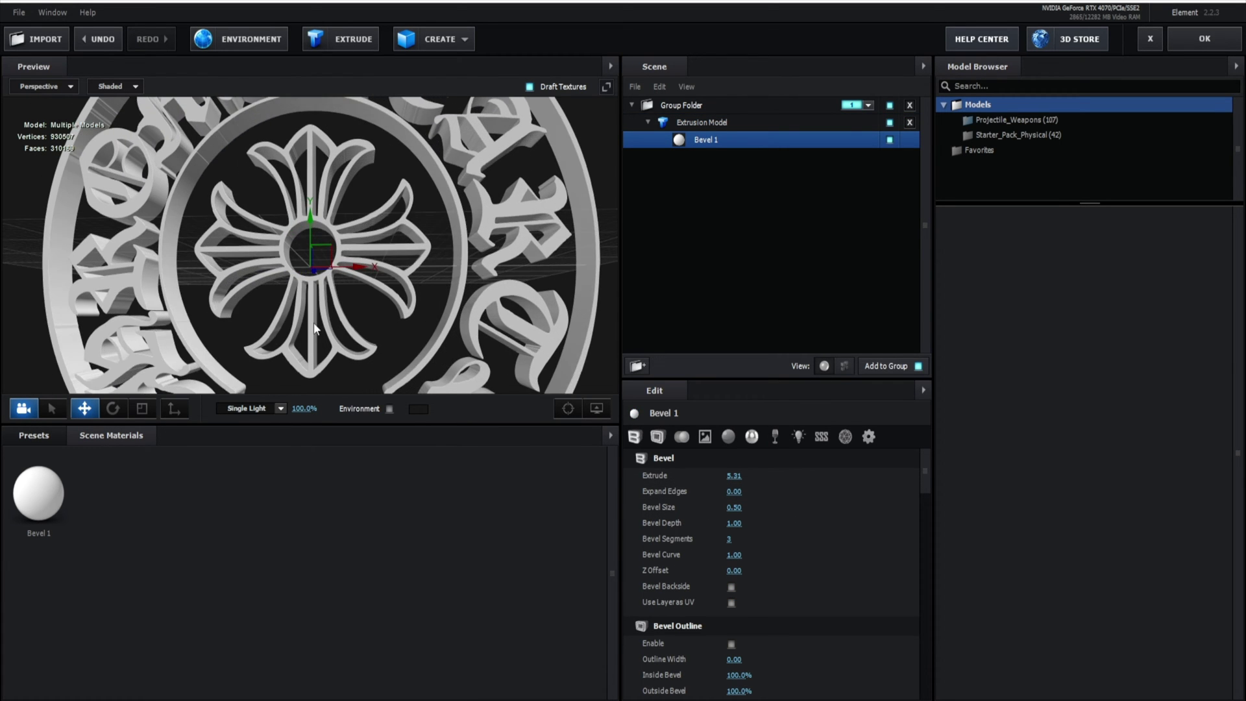
drag(314, 326, 260, 371)
click(46, 440)
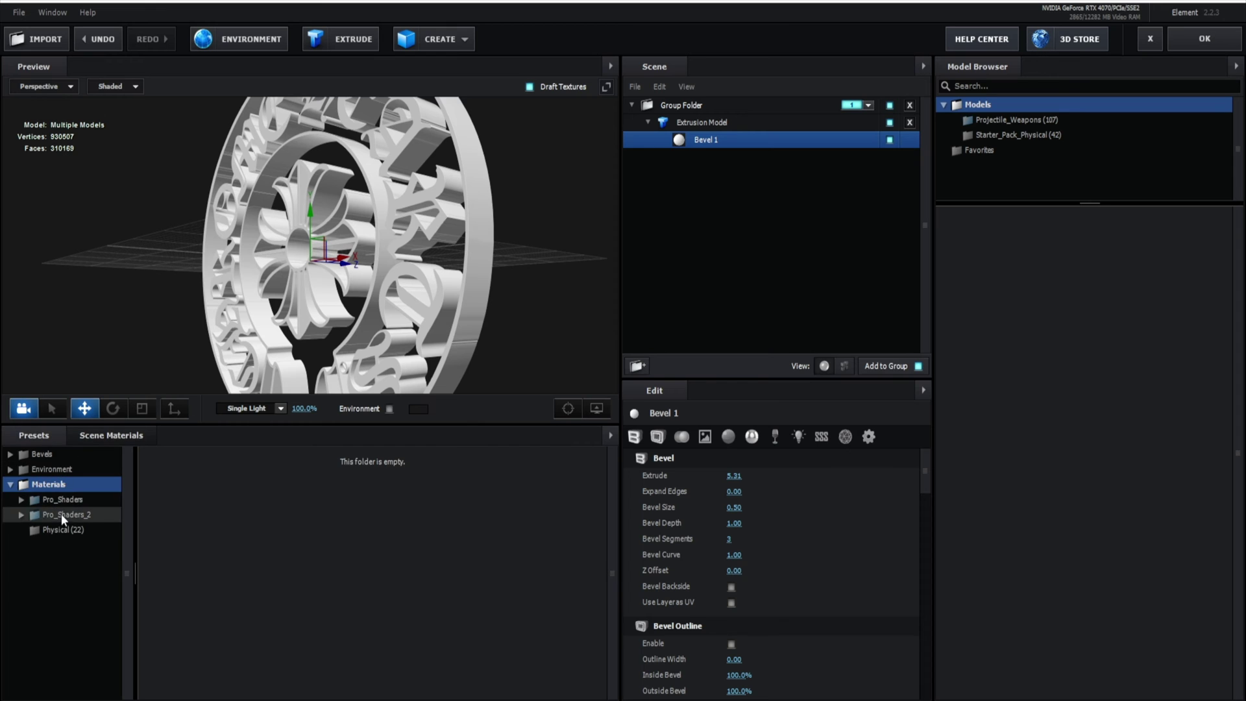
click(62, 533)
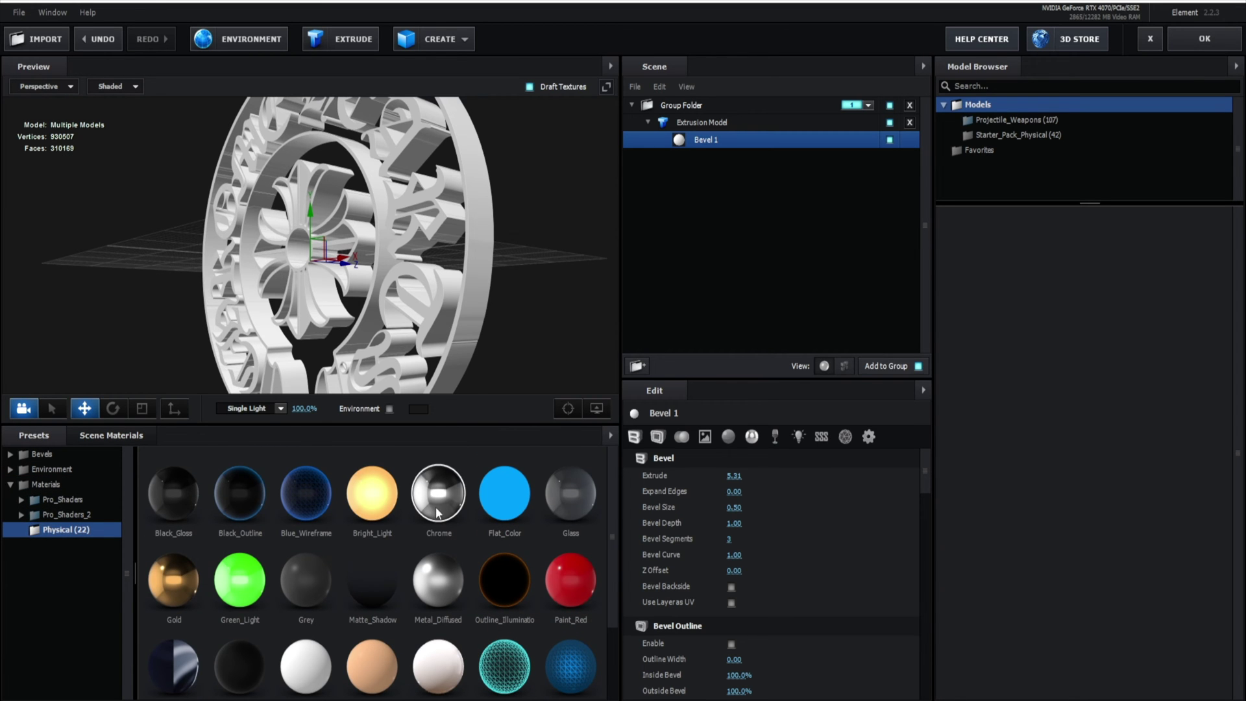
drag(465, 264, 474, 271)
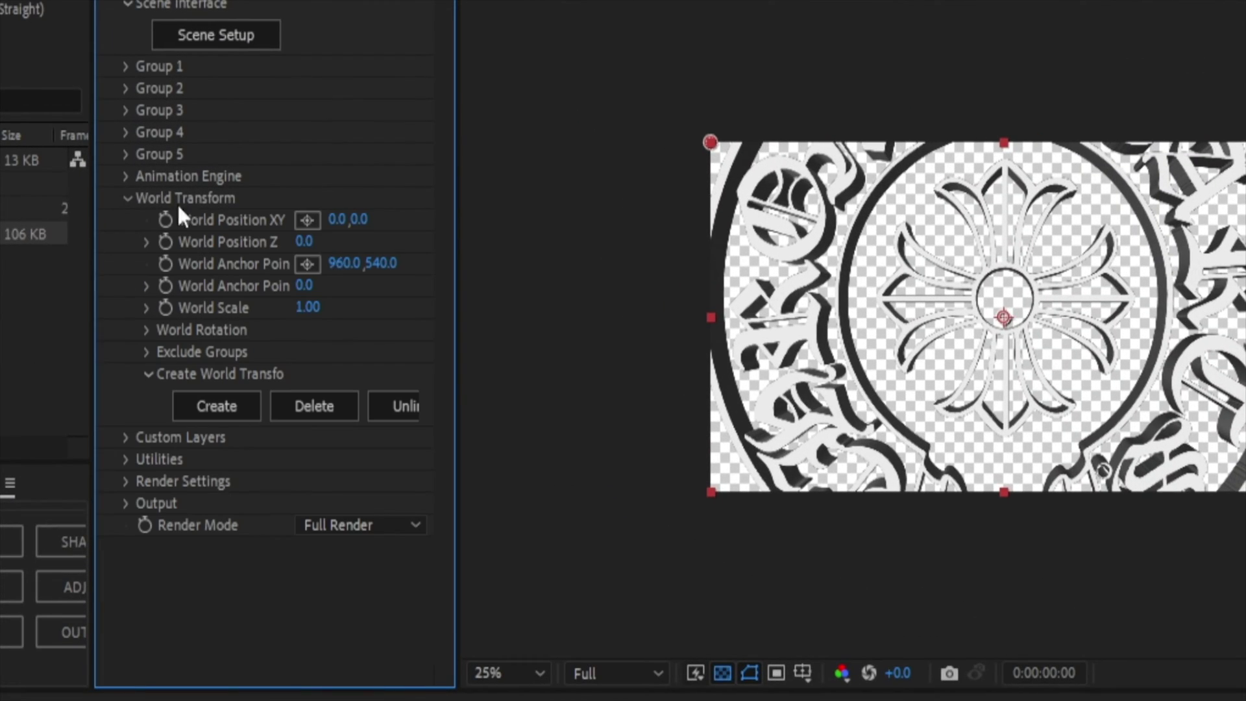
Set Element's World Scale to 0.38 and its World Rotation to -19° on X and 23° on Y
drag(296, 301, 250, 300)
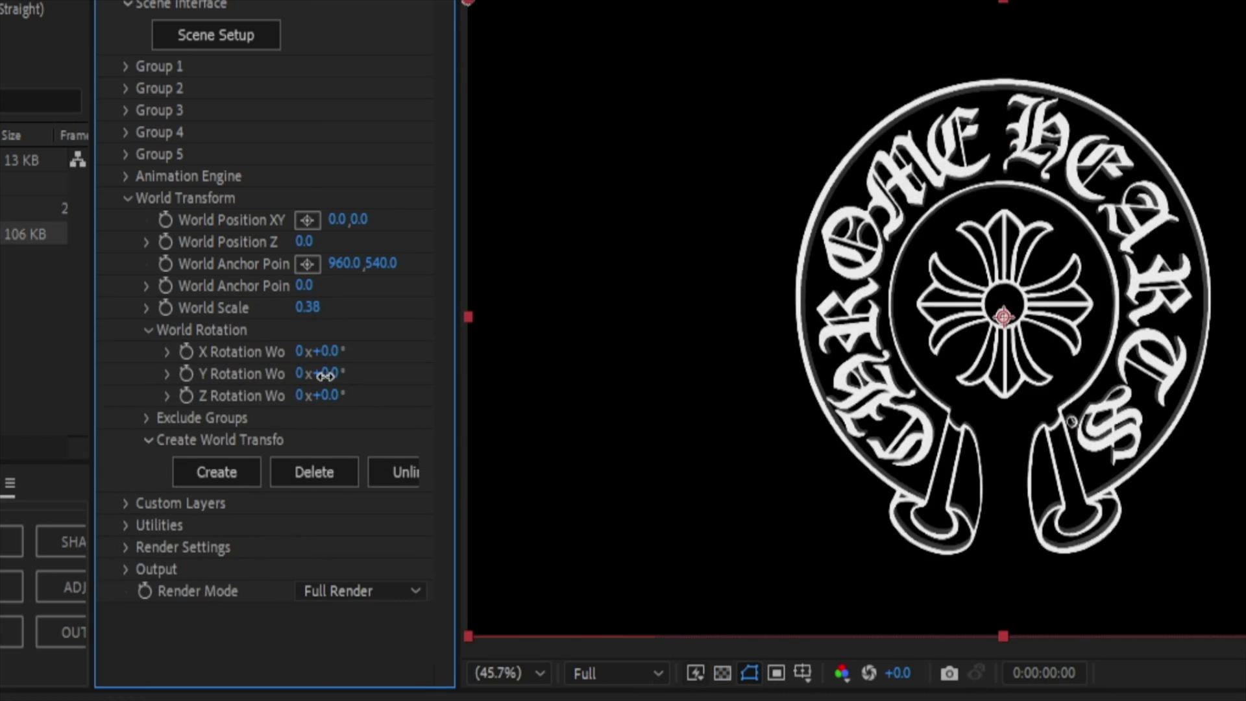
drag(311, 371, 296, 378)
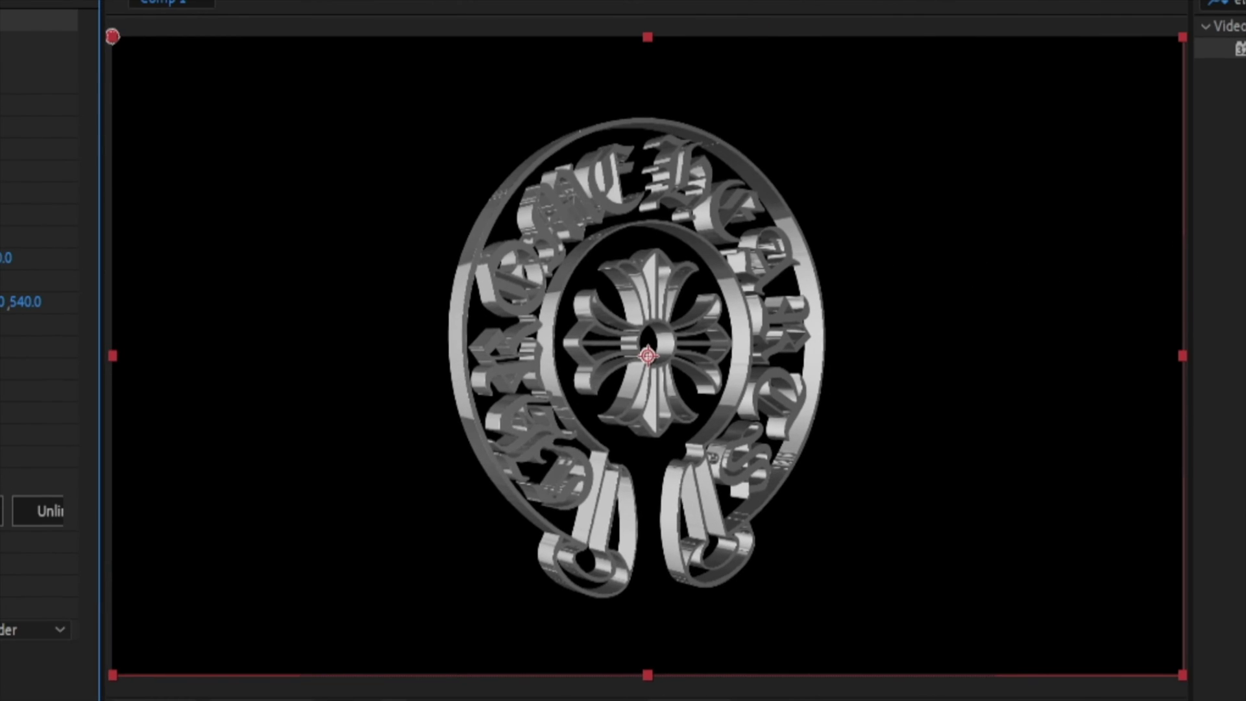
drag(314, 294, 61, 182)
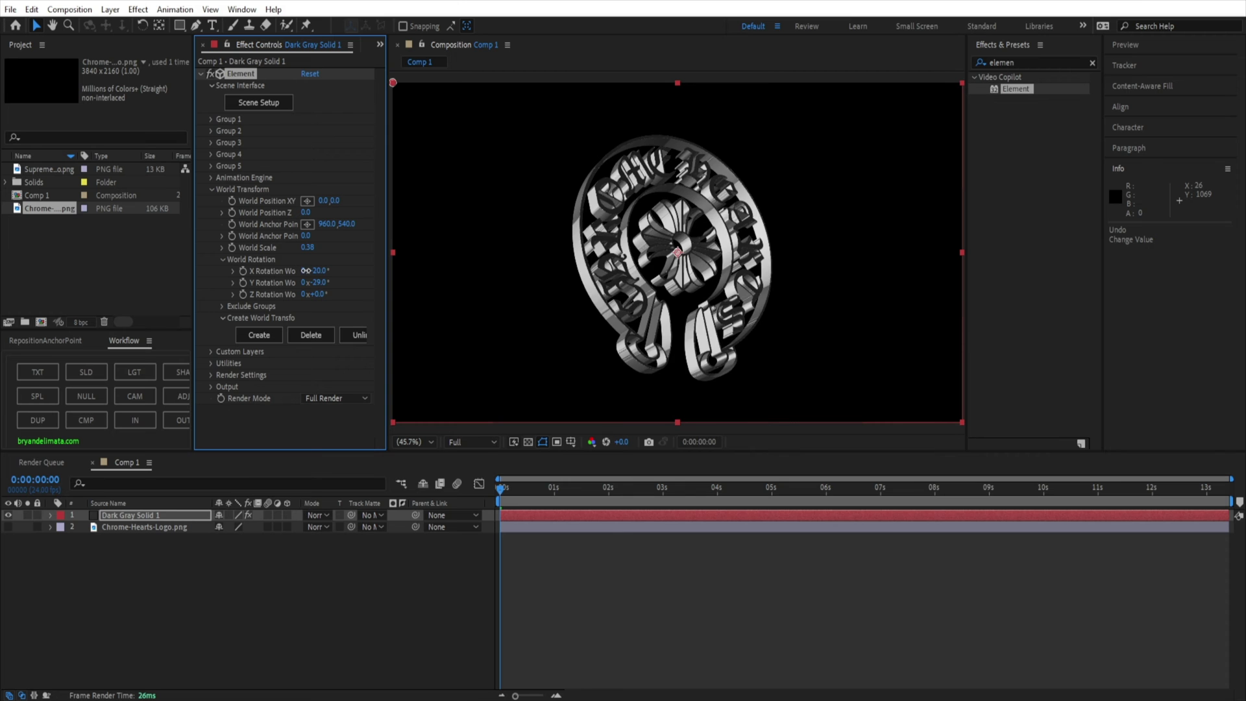
key(ctrl+z)
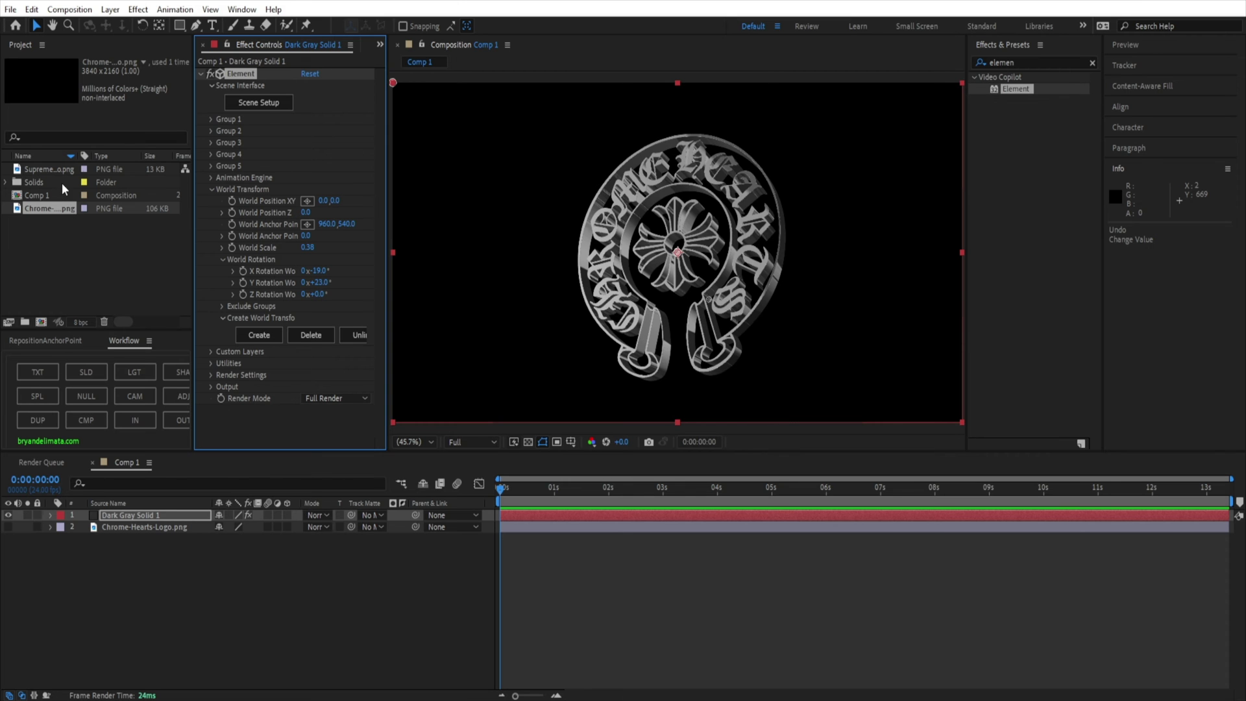
Turn off the Element effect on the solid and add Supreme-Logo.png to Comp 1 scaled to 36%
click(200, 74)
click(209, 73)
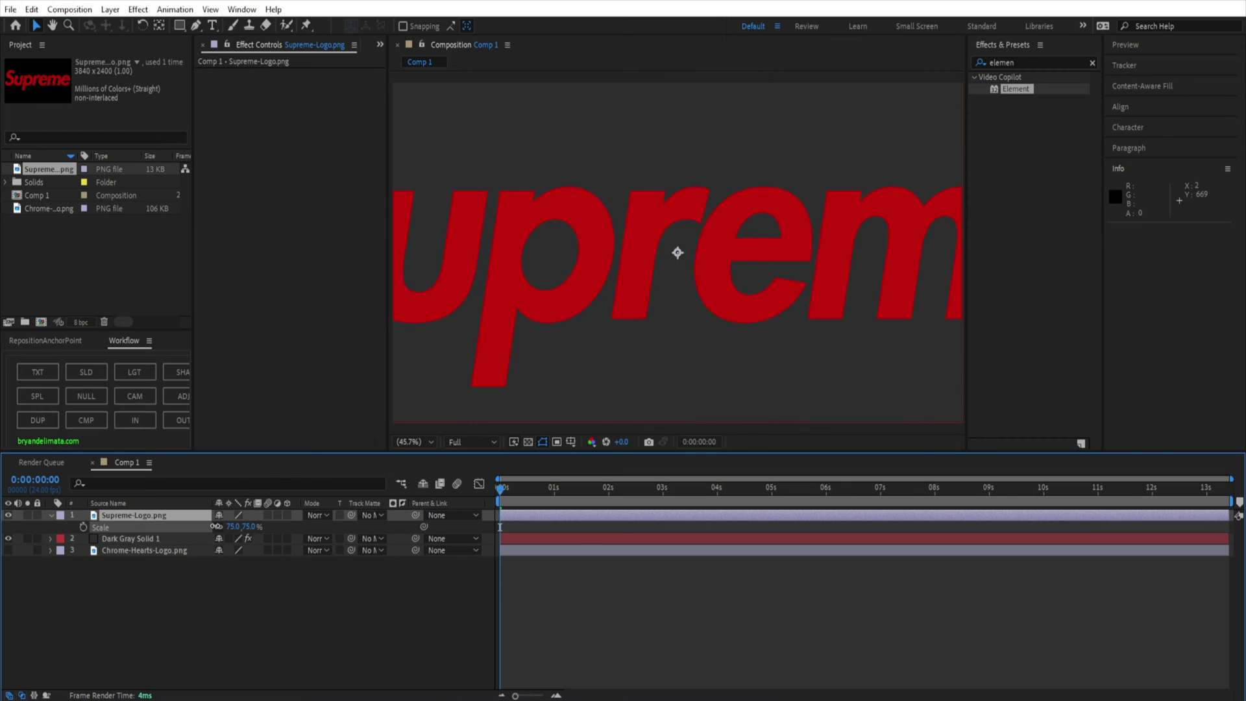
drag(216, 526, 188, 521)
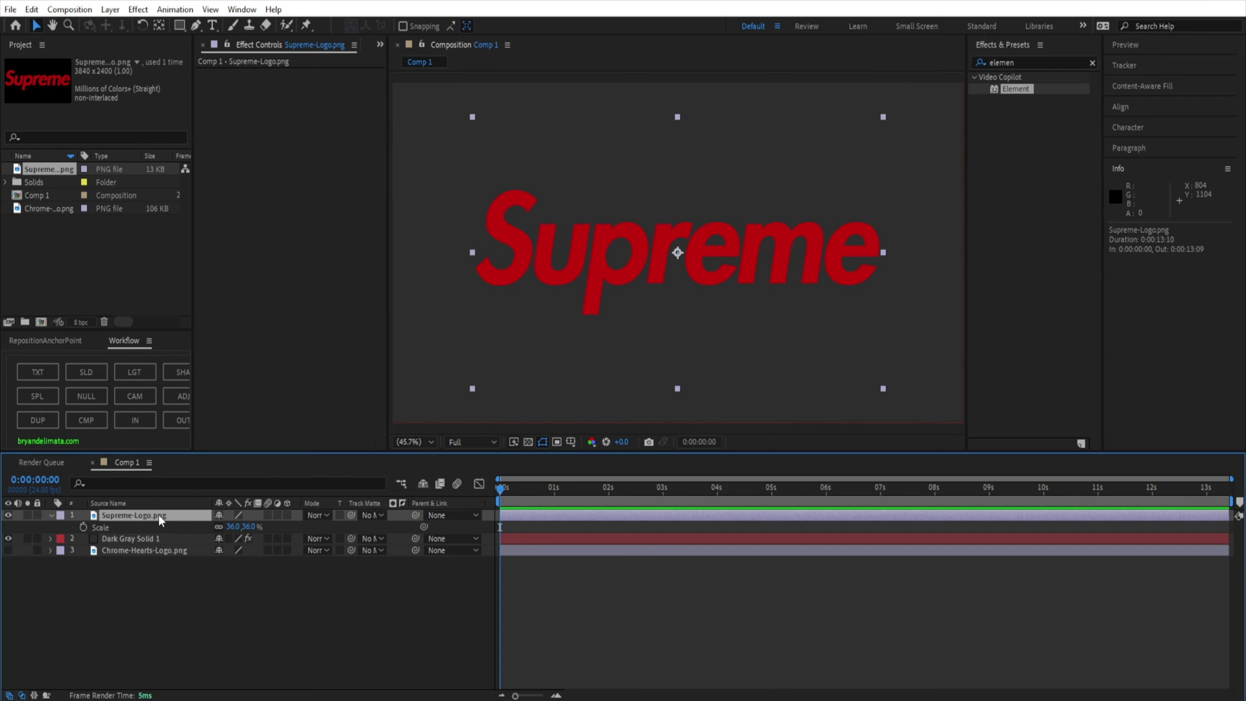
Auto-trace the Supreme-Logo.png layer to create masks around its letters
click(110, 9)
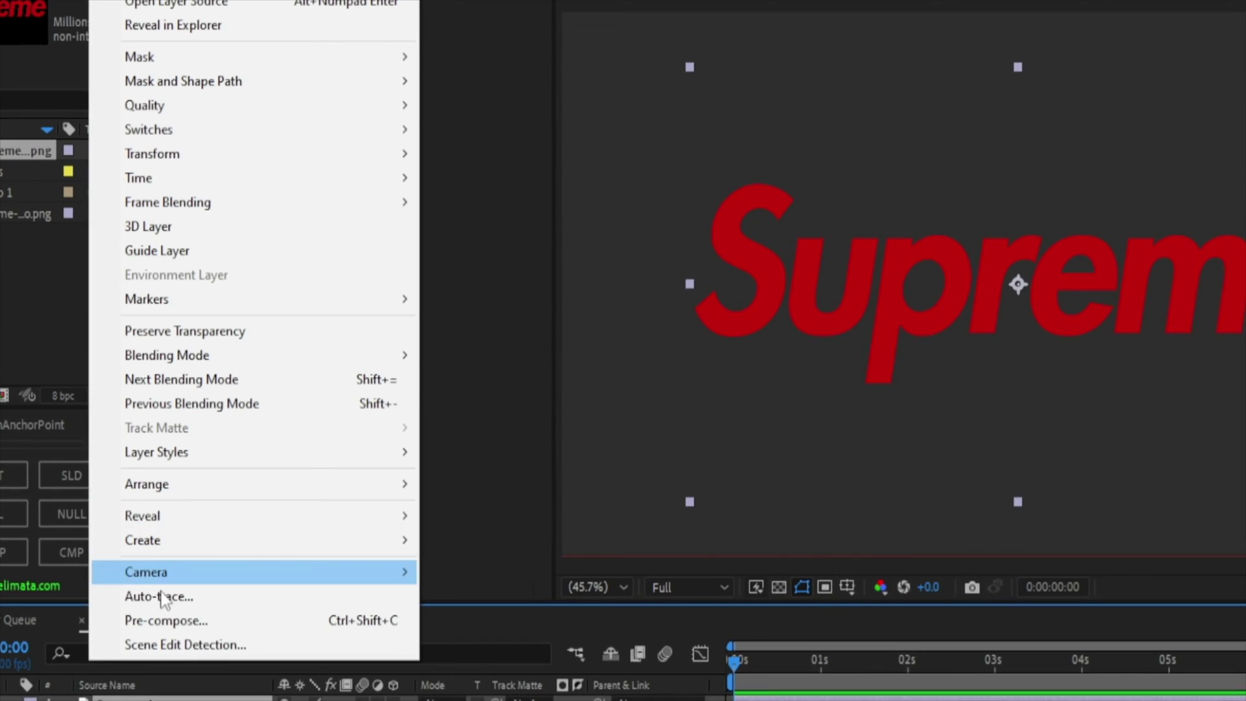
click(142, 449)
click(748, 538)
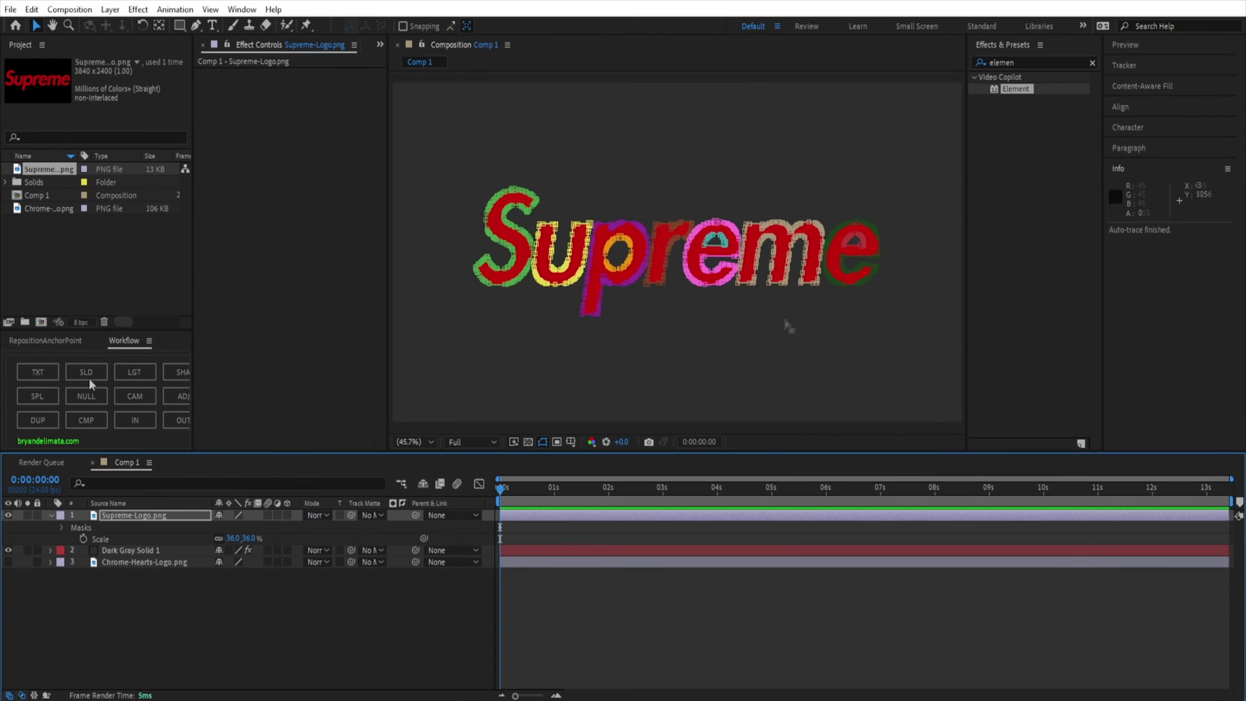
Add a new solid layer with the Element effect and assign Supreme-Logo.png as its custom Path Layer 1
click(88, 377)
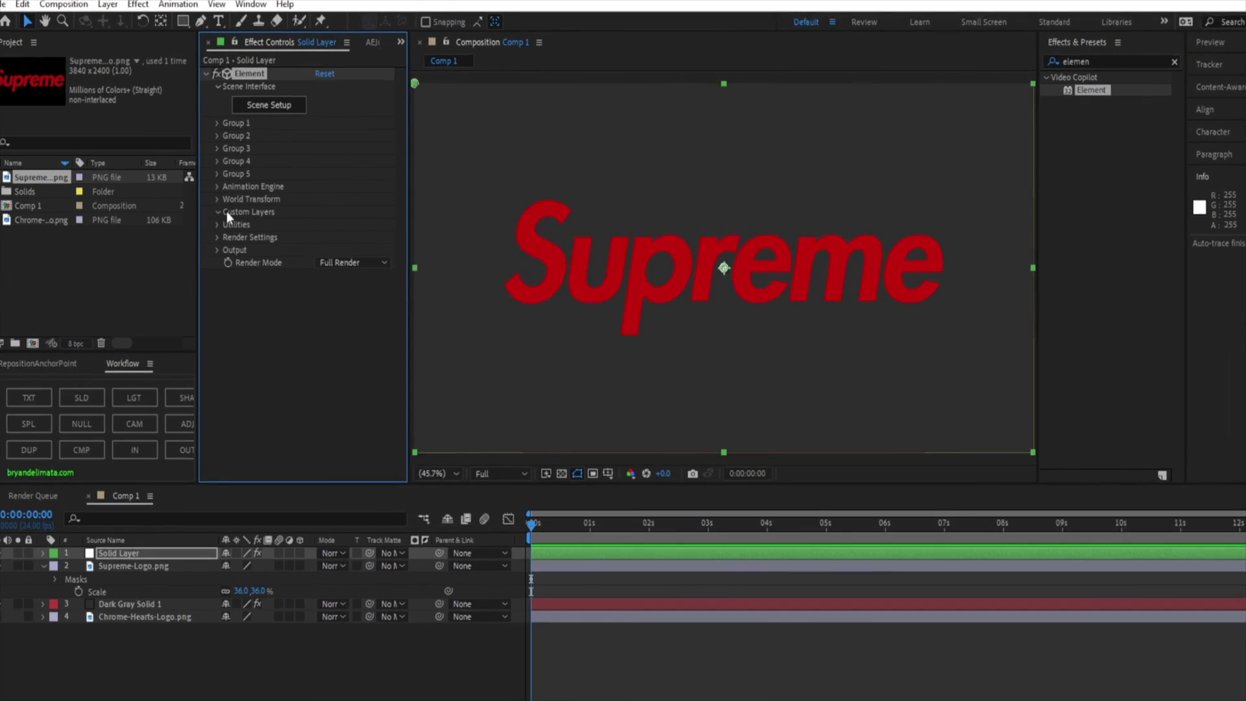
click(212, 201)
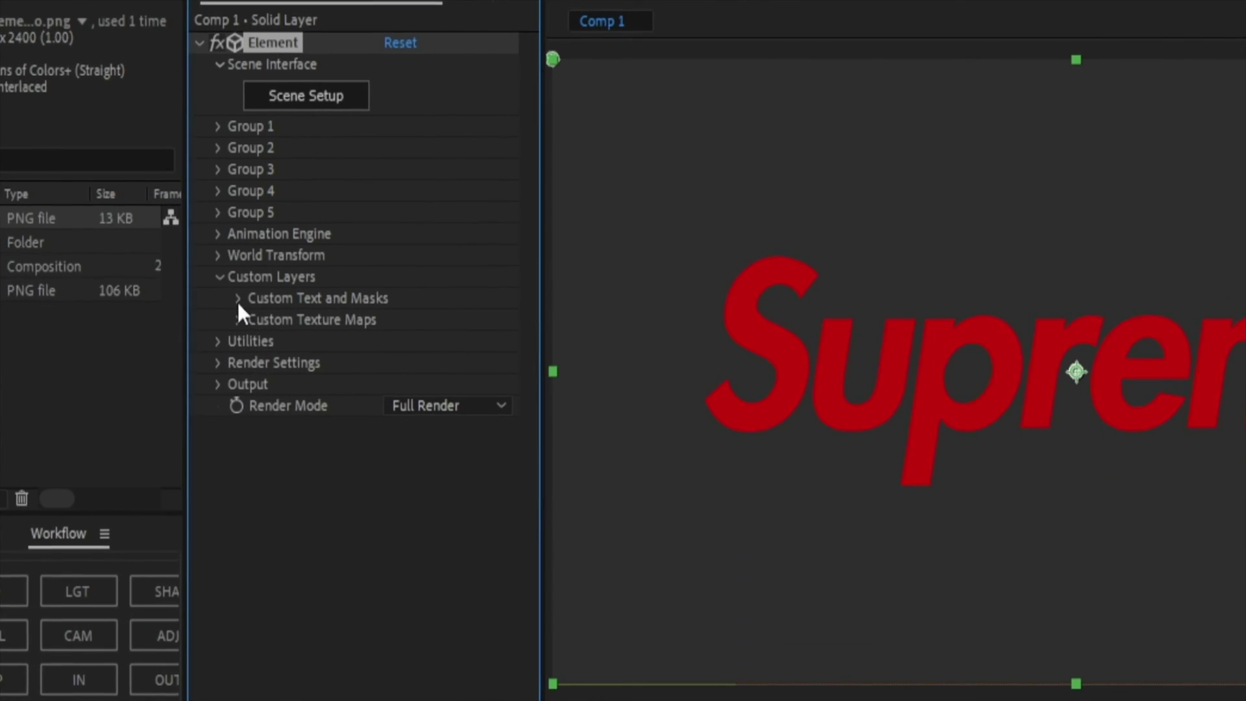
click(223, 213)
click(311, 224)
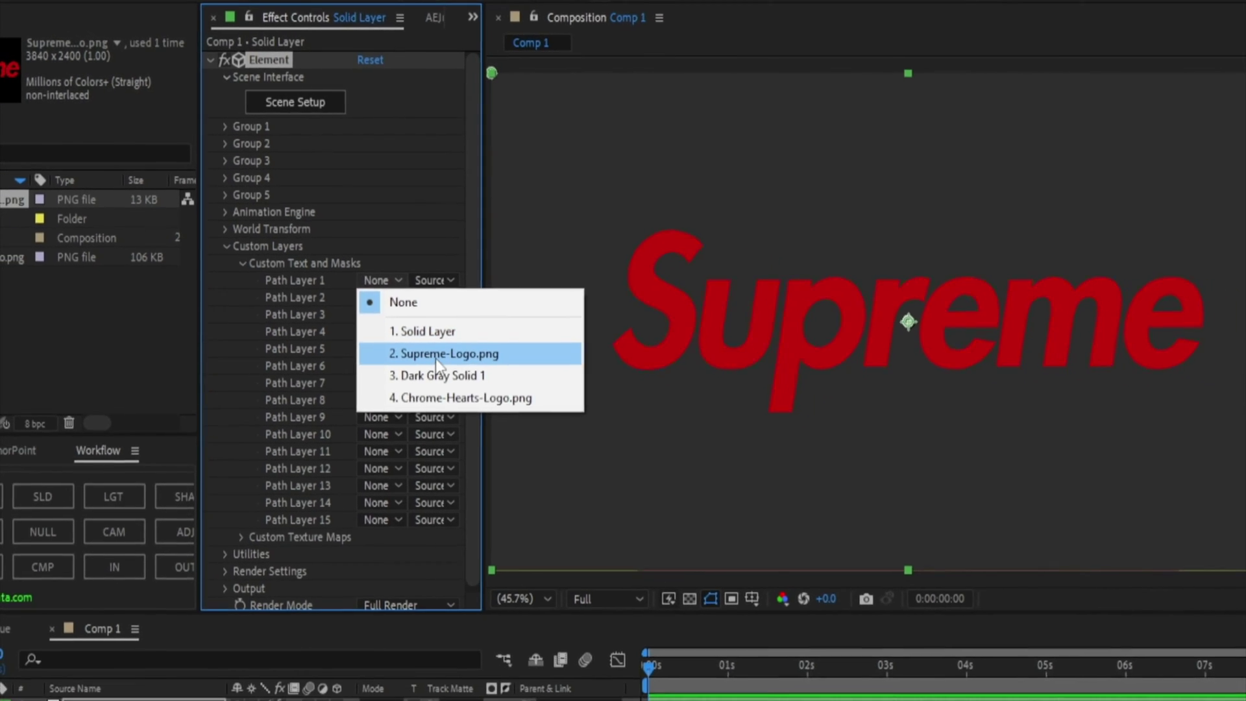
click(455, 393)
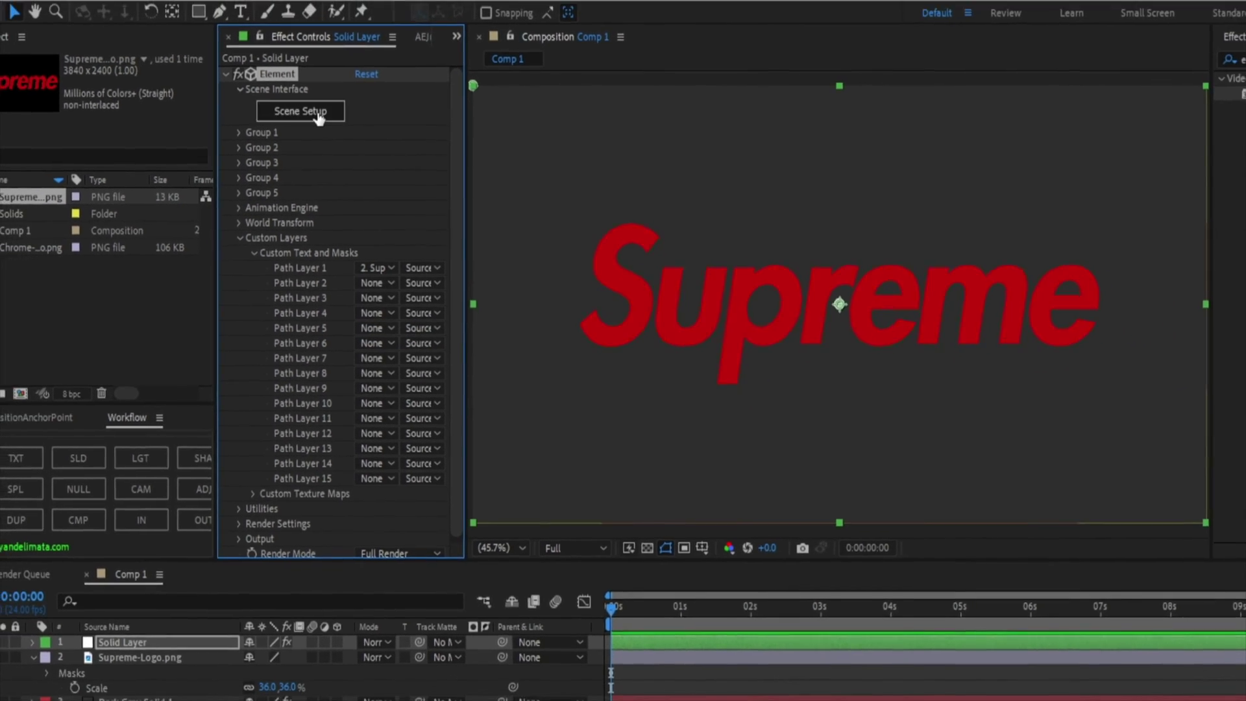
Create an extrusion model of the Supreme logo in Element's scene setup and set Bevel 1's Extrude to 3.30
click(300, 111)
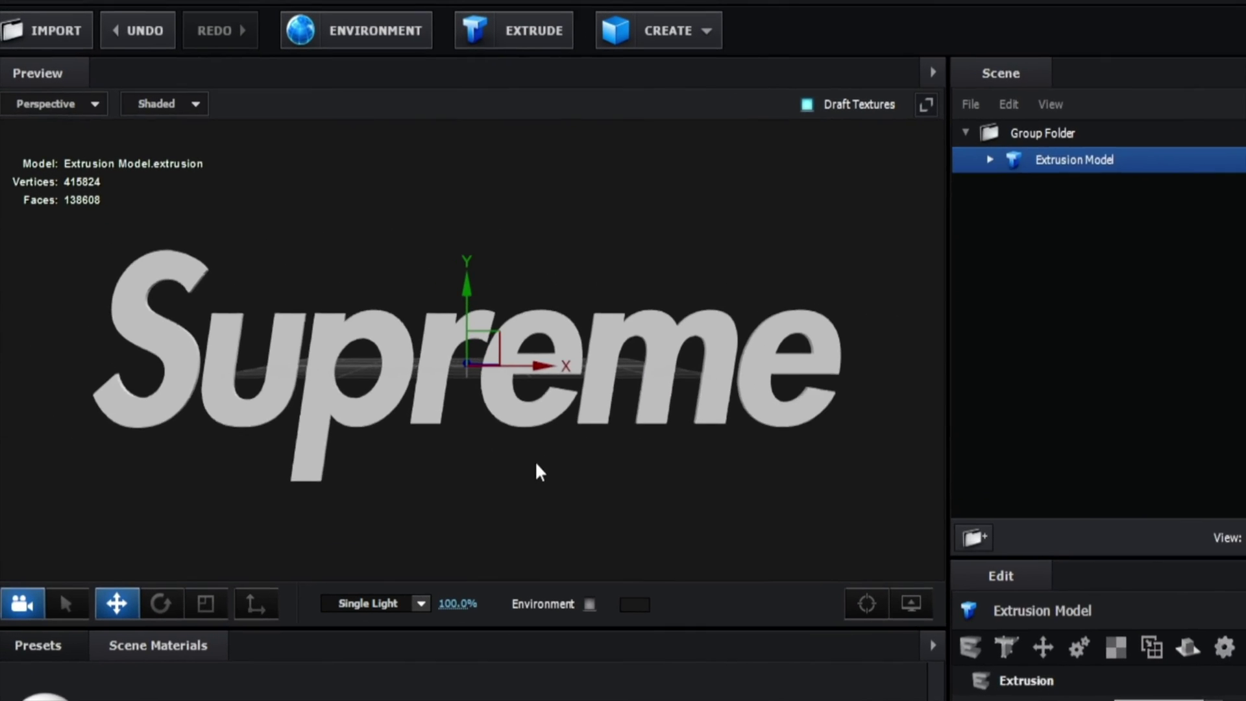
drag(535, 461, 590, 461)
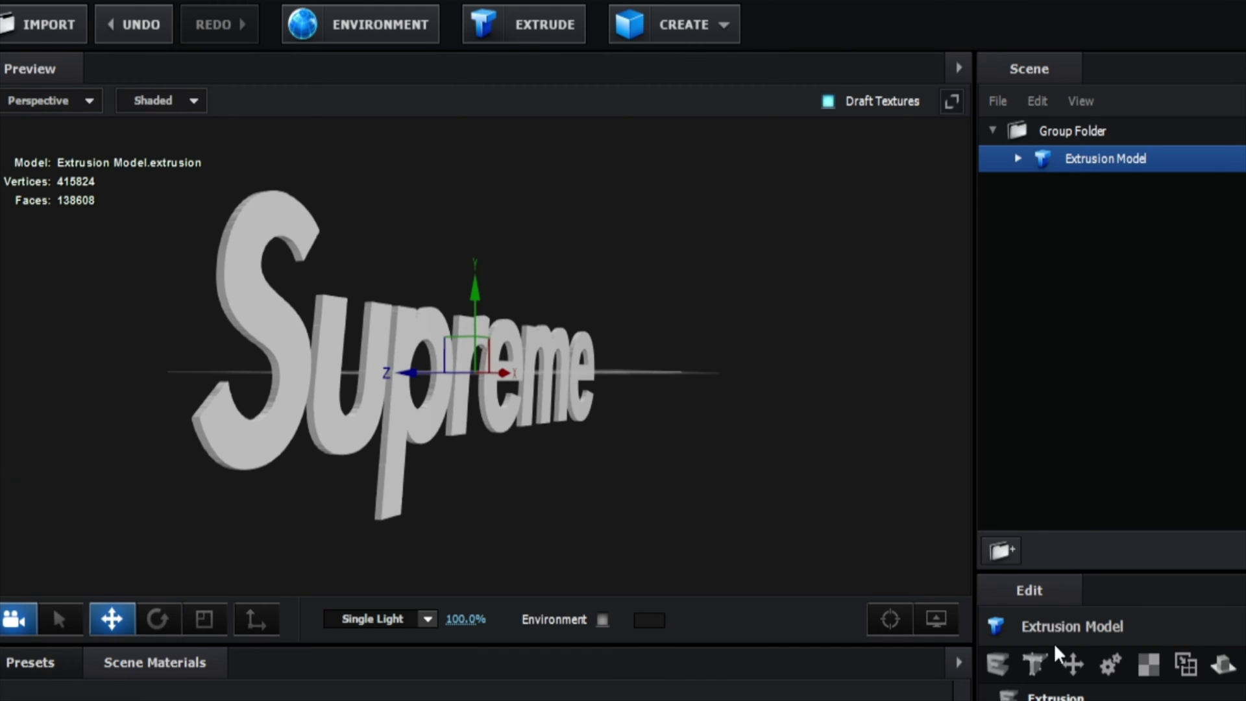
click(706, 140)
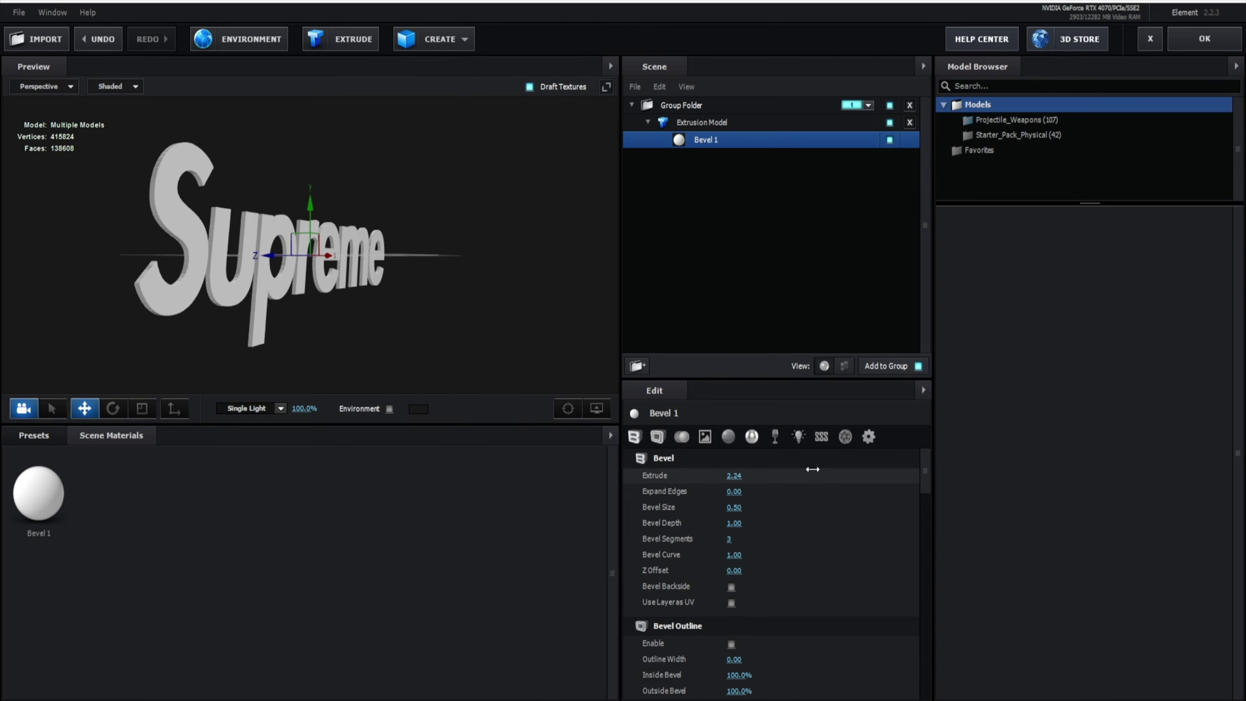
drag(813, 468, 838, 468)
drag(442, 313, 356, 314)
drag(425, 293, 500, 298)
Create a box model behind the lettering, scaled to 1494.4%, 453.7%, 212.9% and positioned at 1.13 on Z
click(430, 41)
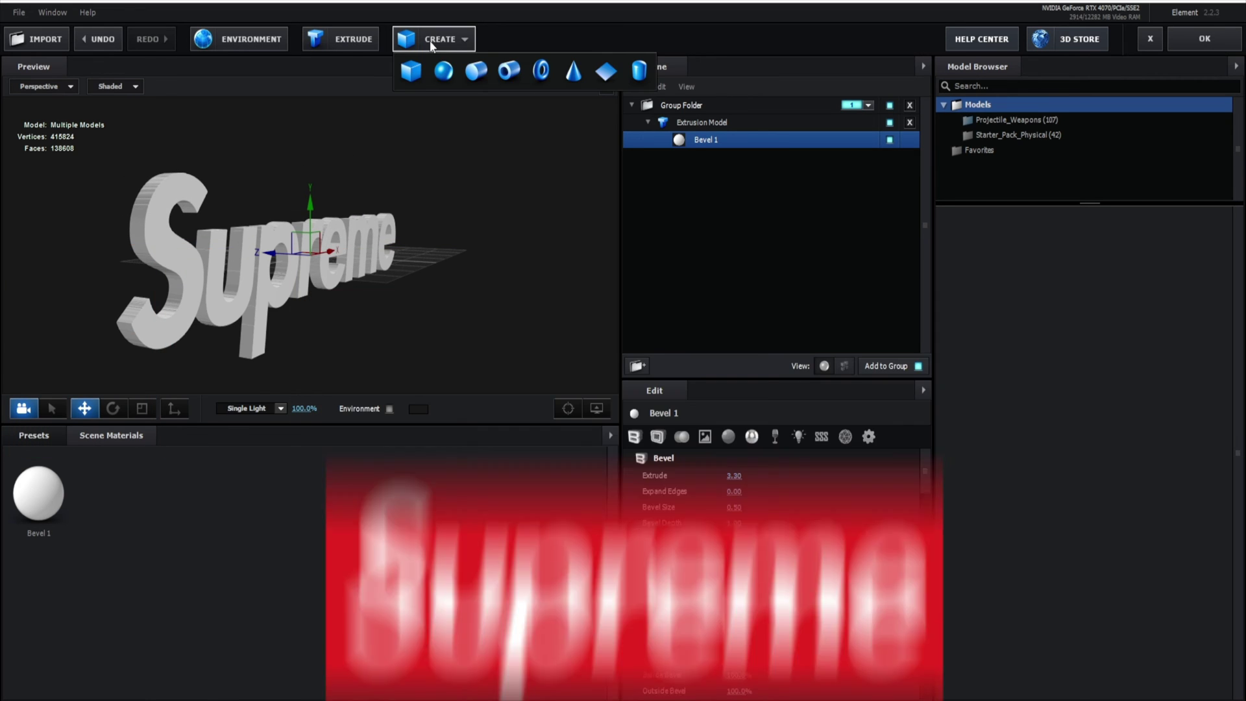
click(412, 73)
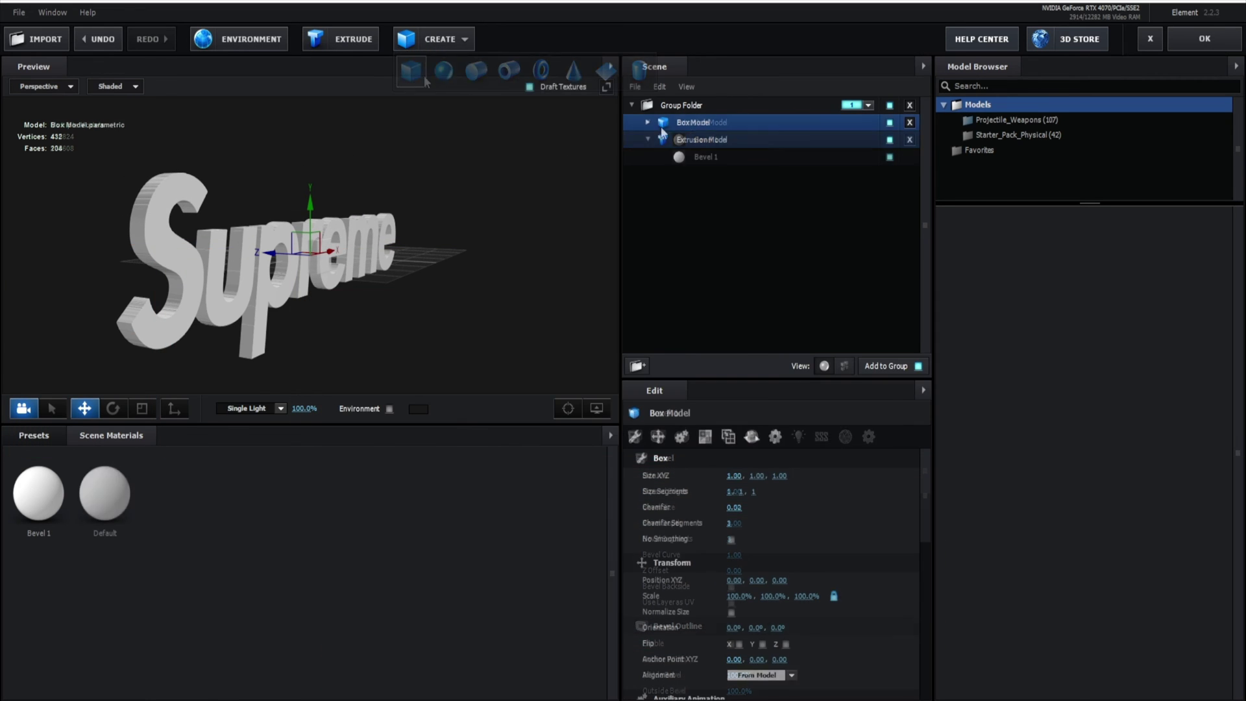
drag(376, 256, 465, 275)
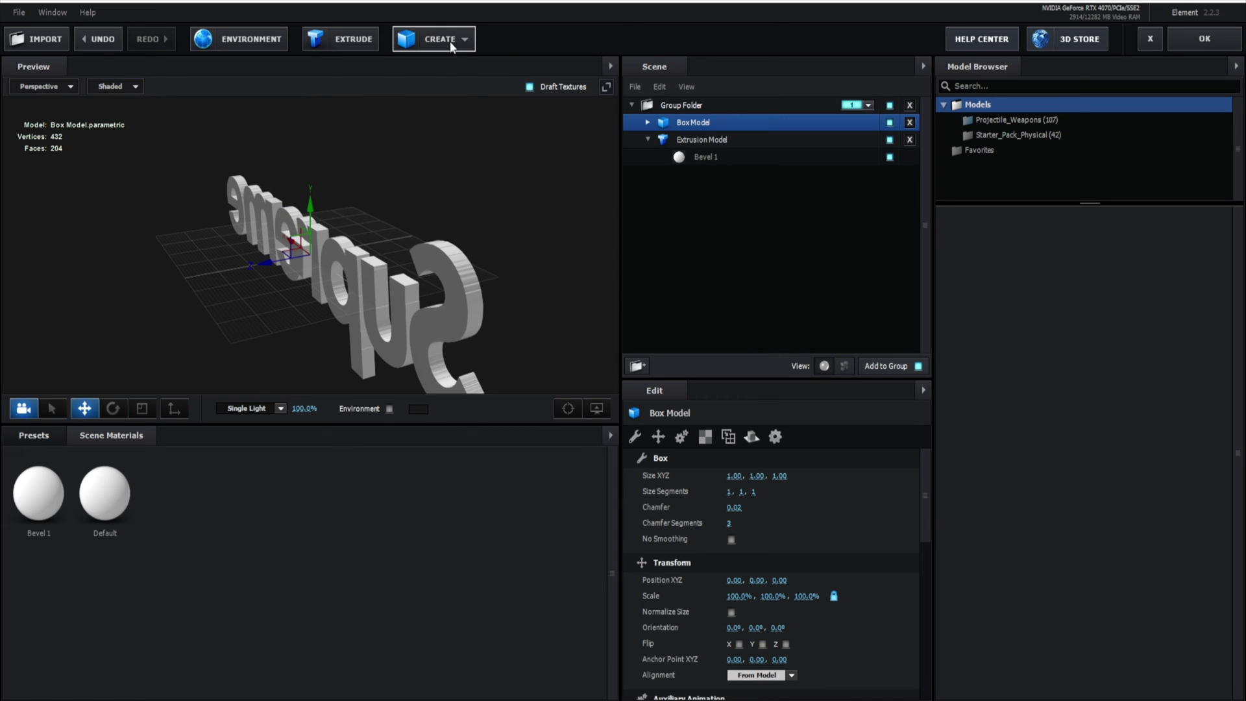
drag(267, 297, 326, 278)
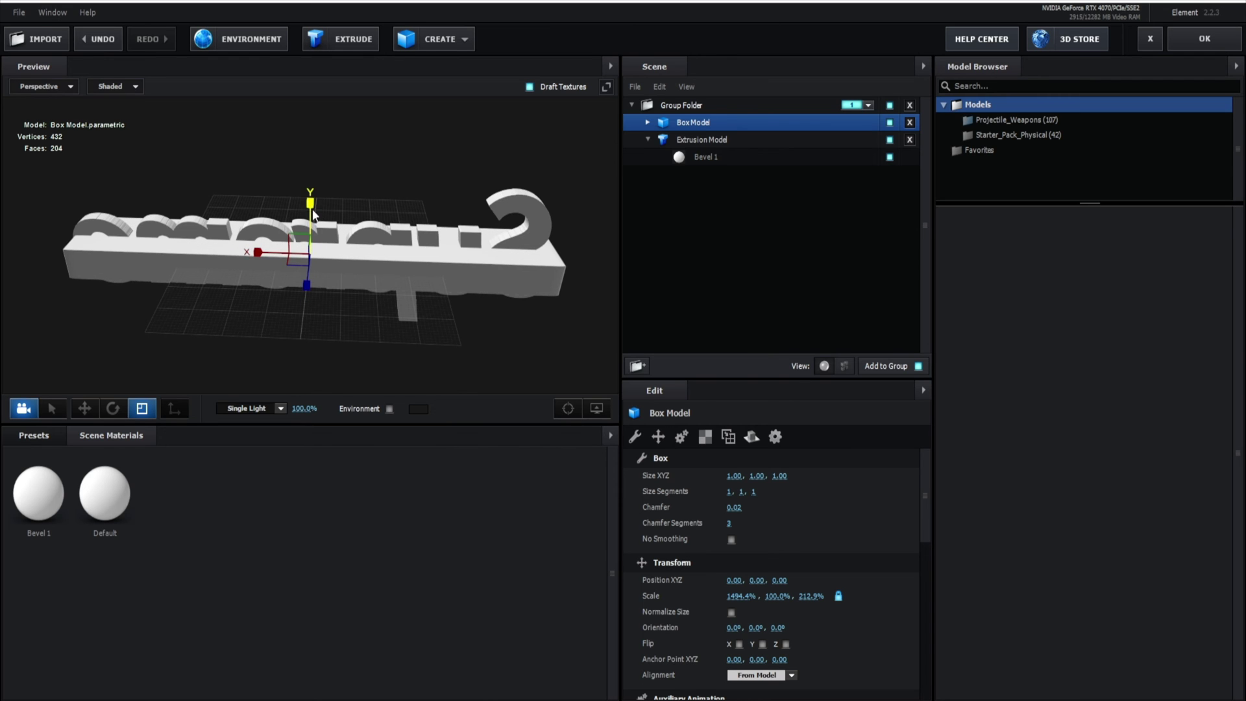
drag(313, 214, 312, 120)
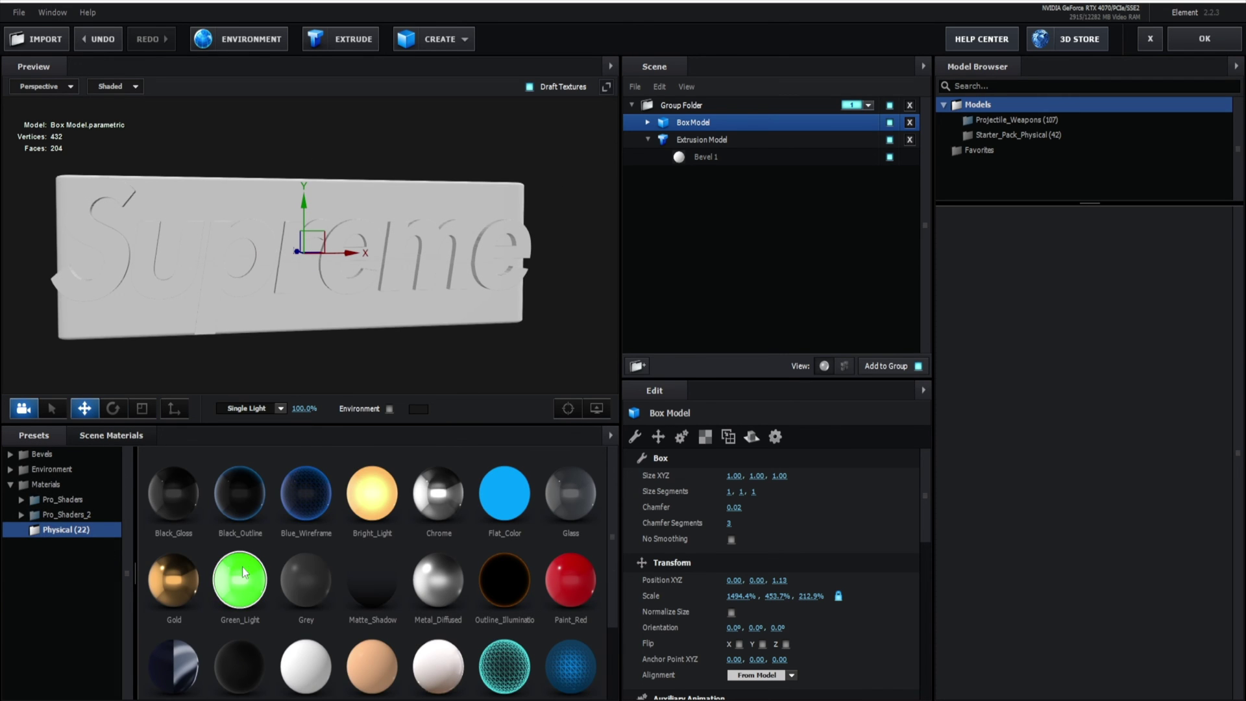
Apply the Plastic_White material from the Physical presets to the box model and set its colour to FF0000
scroll(243, 567, down, 2)
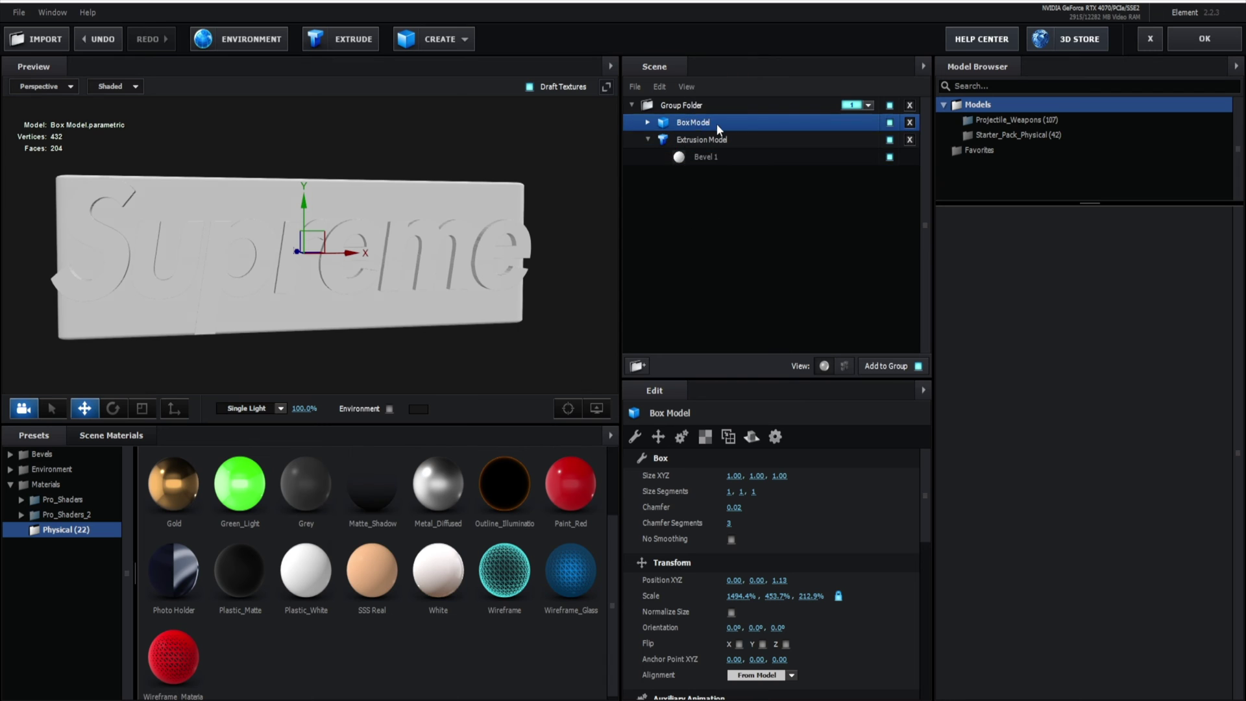
click(705, 436)
click(736, 477)
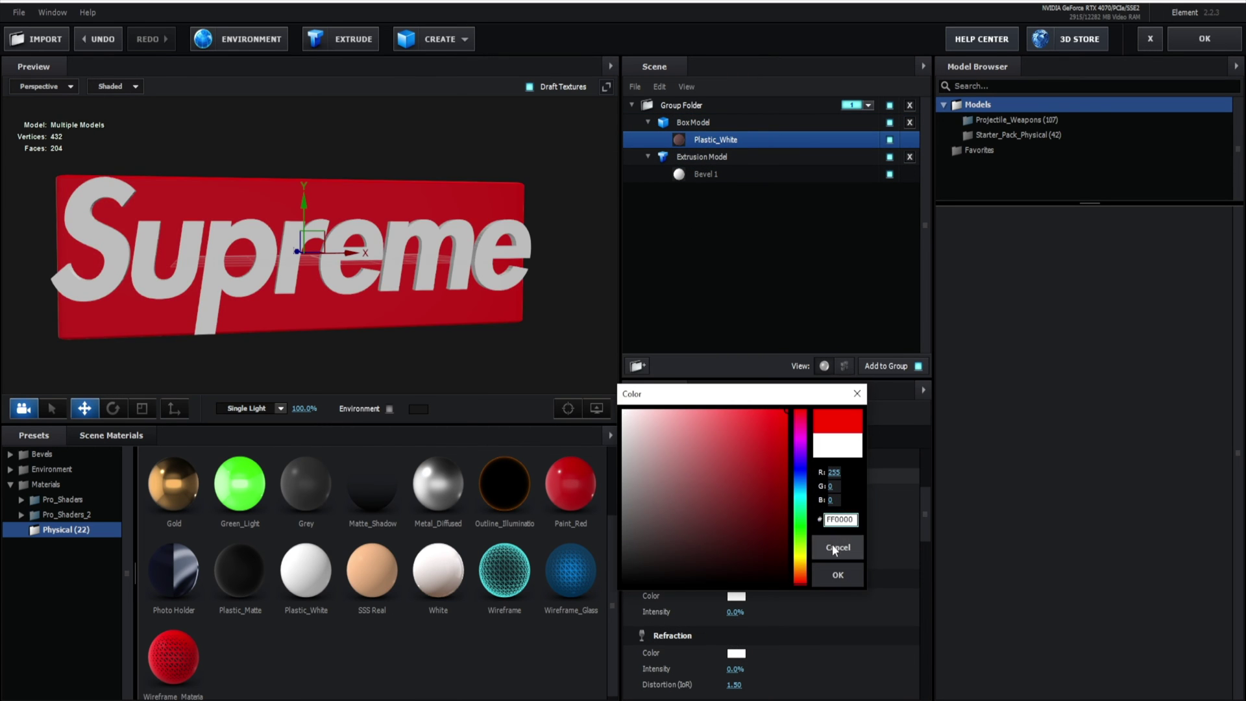
click(838, 575)
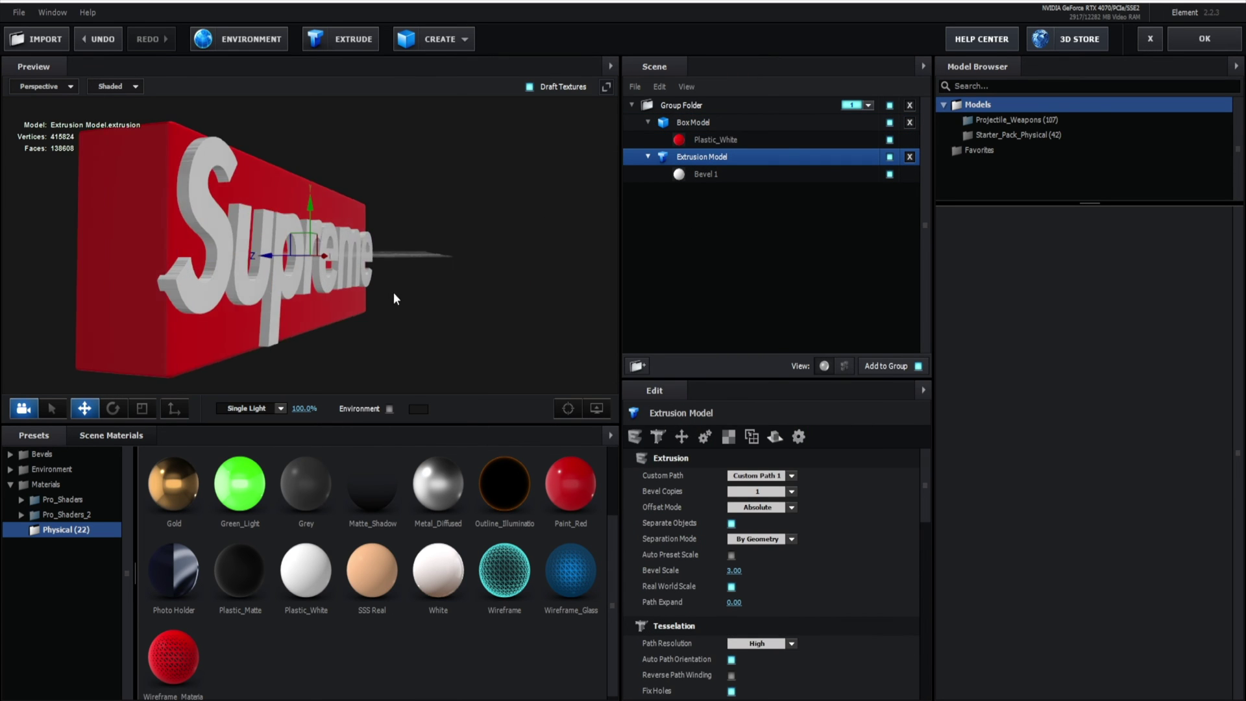
Scale the extrusion model down so the lettering fits inside the red box, and accept the scene
drag(394, 296, 236, 372)
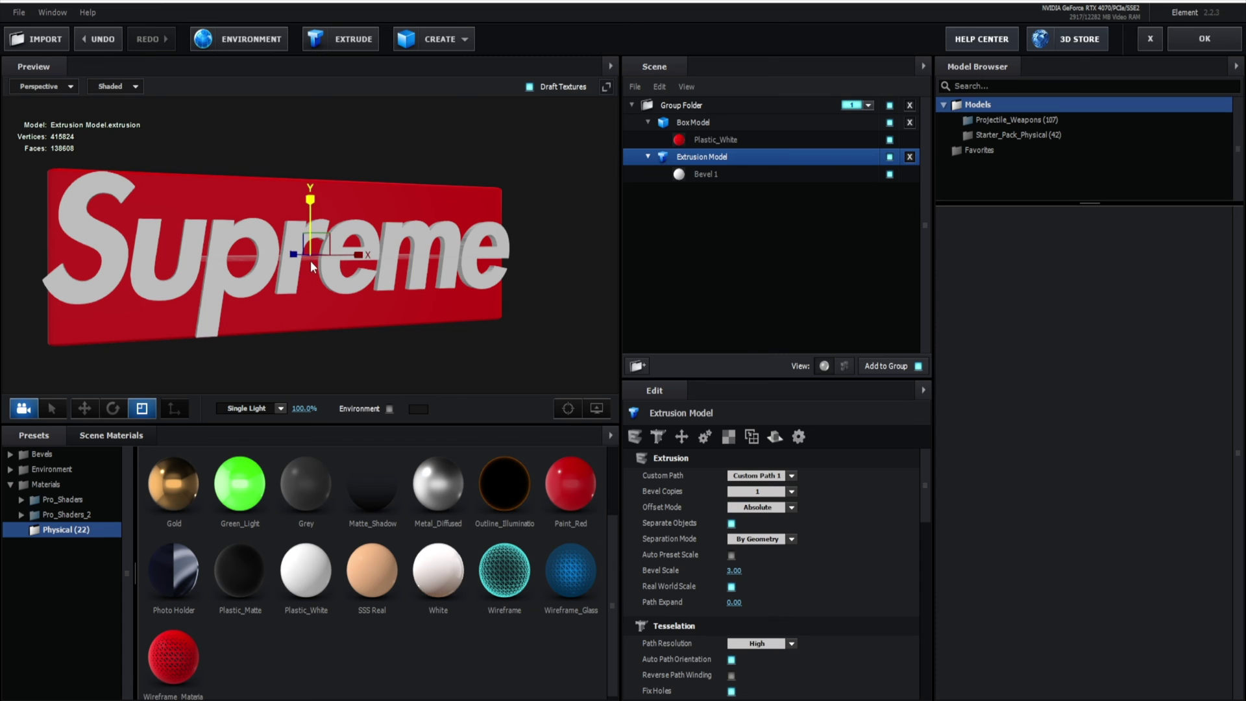
click(340, 283)
drag(341, 283, 390, 302)
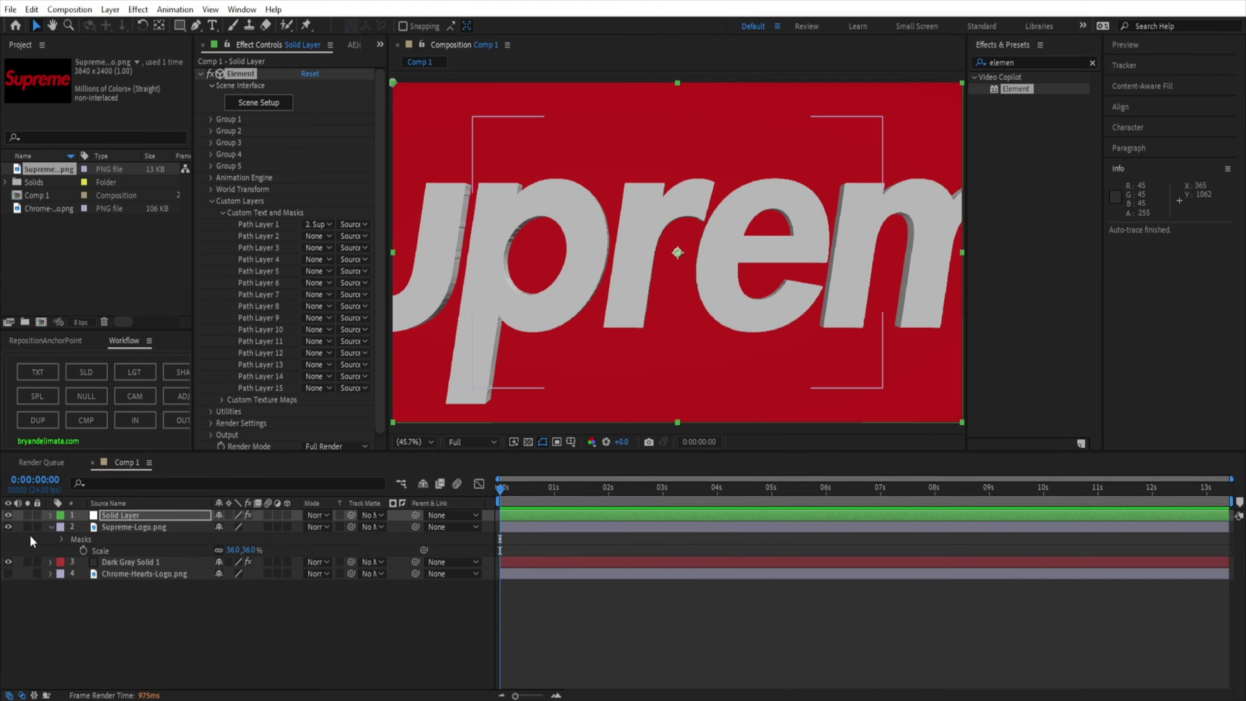
Set Element's World Scale to 0.39 and its Y World Rotation to -337°
click(211, 201)
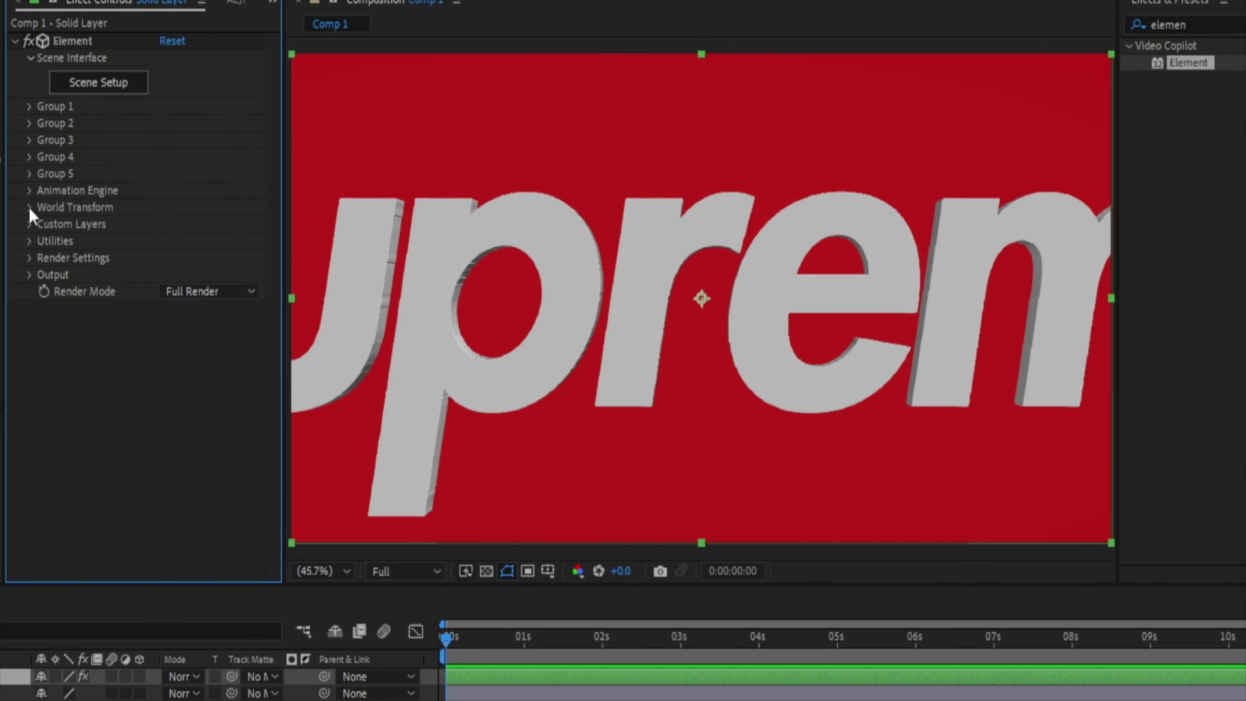
click(211, 189)
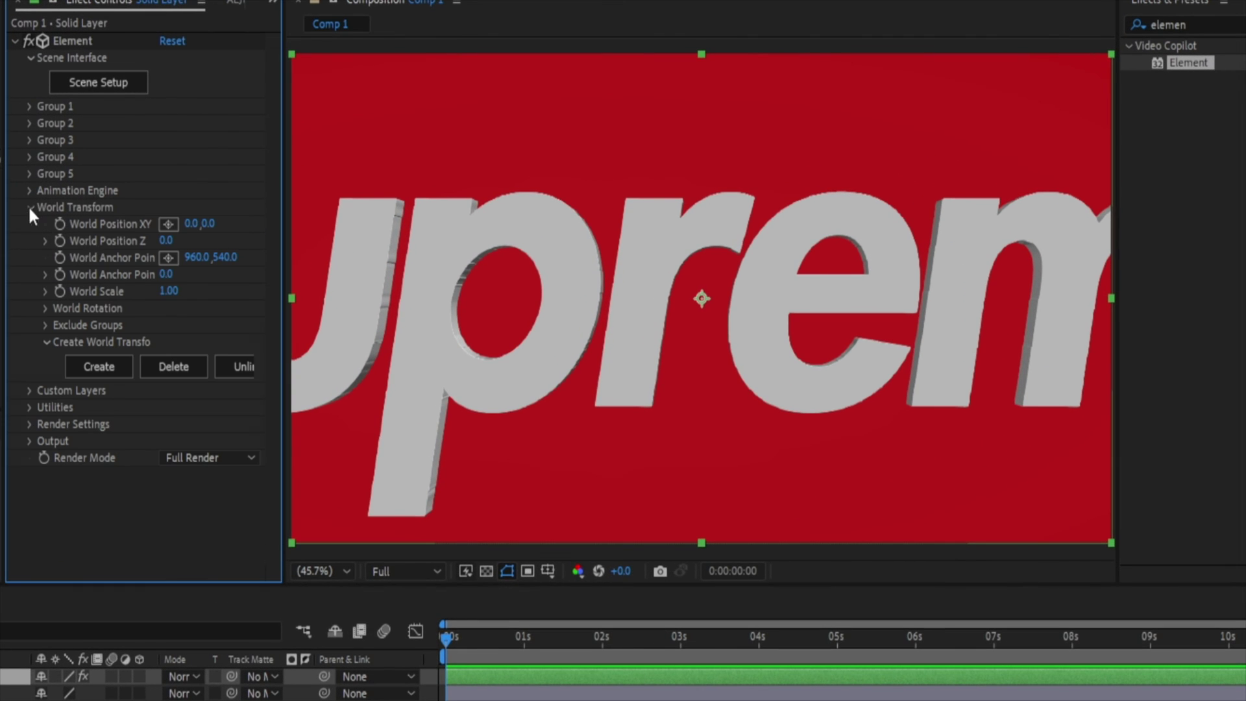
drag(168, 291, 129, 292)
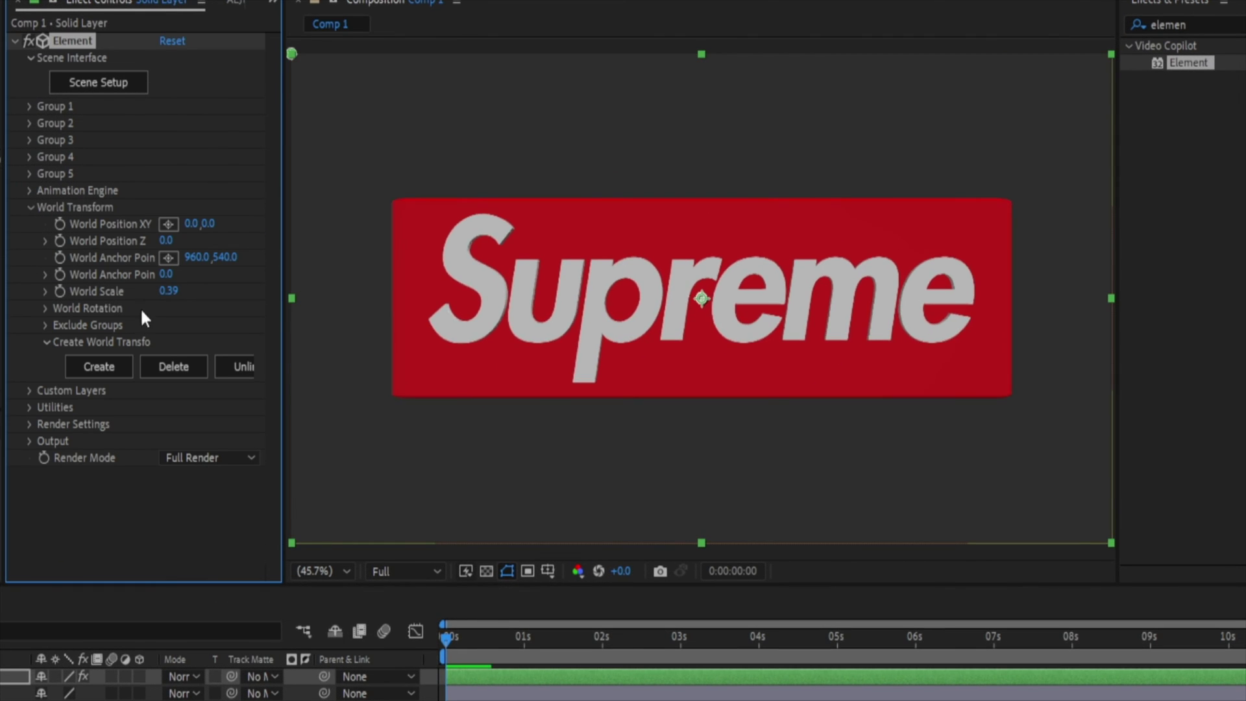
click(46, 309)
drag(163, 340, 123, 341)
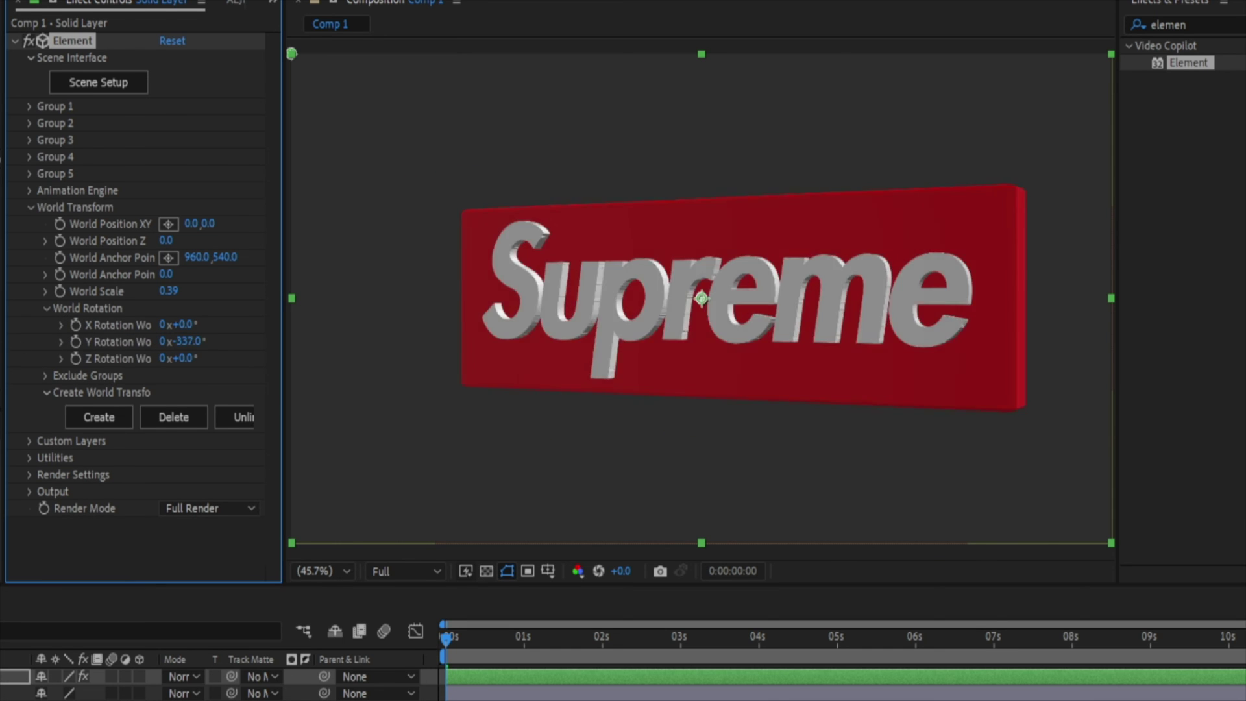